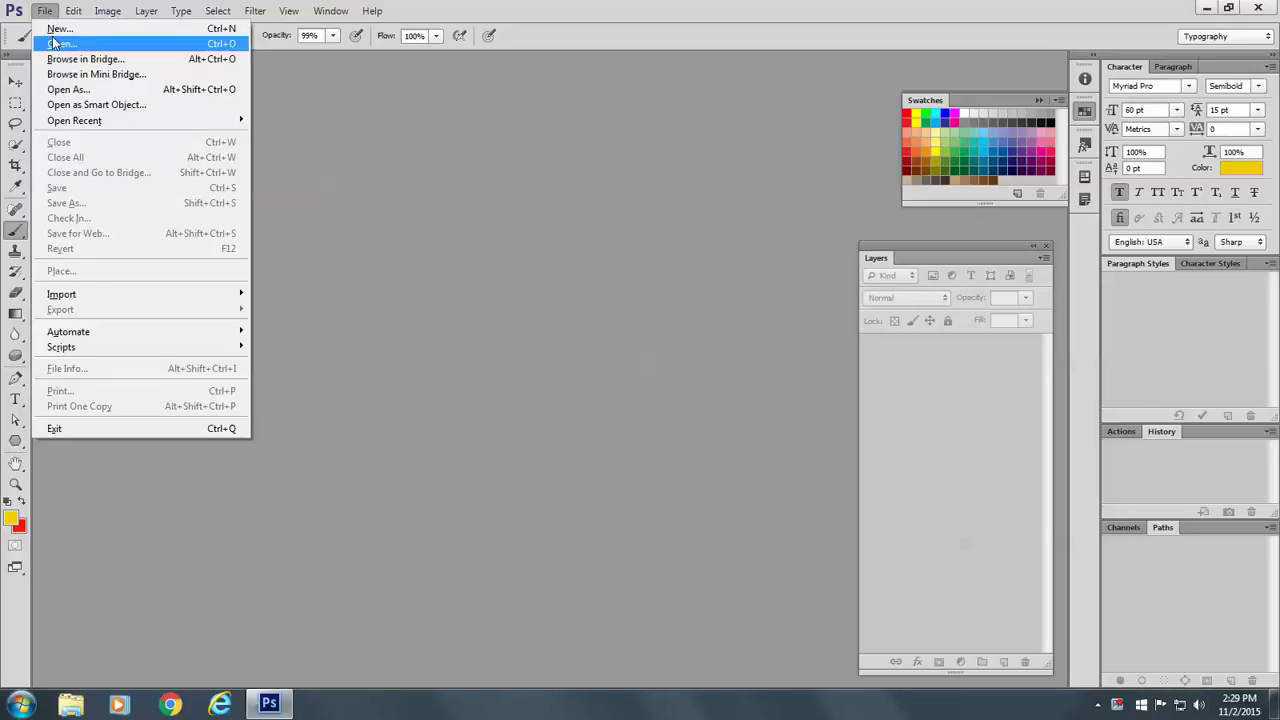
Create a new document named 'Fun with Shapes', US Letter 8.5 × 11 in at 300 ppi.
left_click(58, 28)
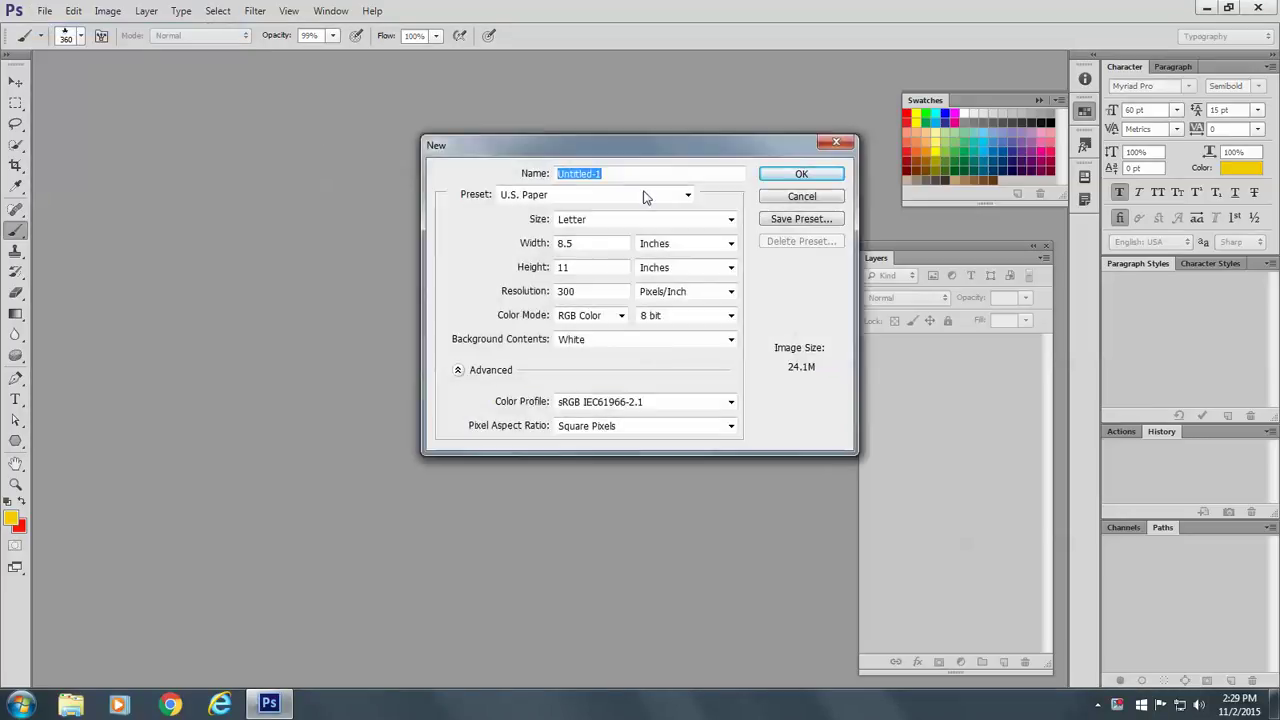
left_click_drag(616, 177, 446, 160)
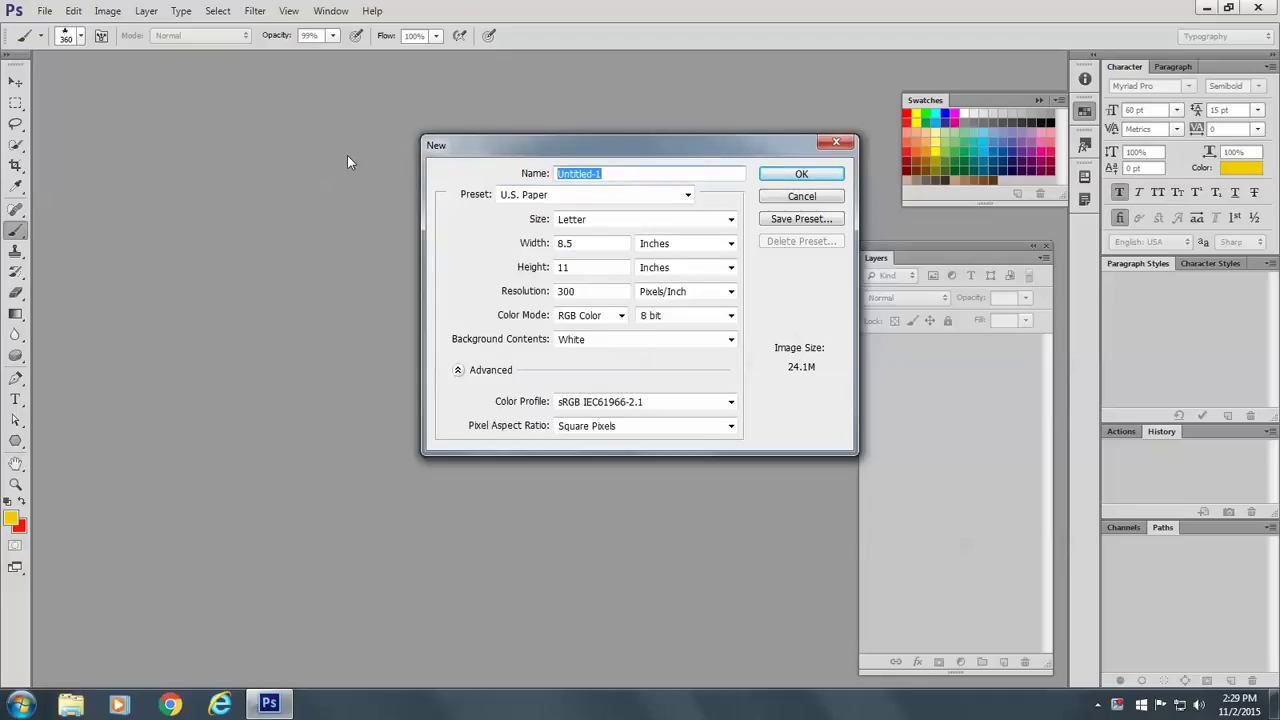
type("Fun with Sahpes")
key("BackSpace")
key("BackSpace")
key("BackSpace")
type("hapes")
left_click(802, 175)
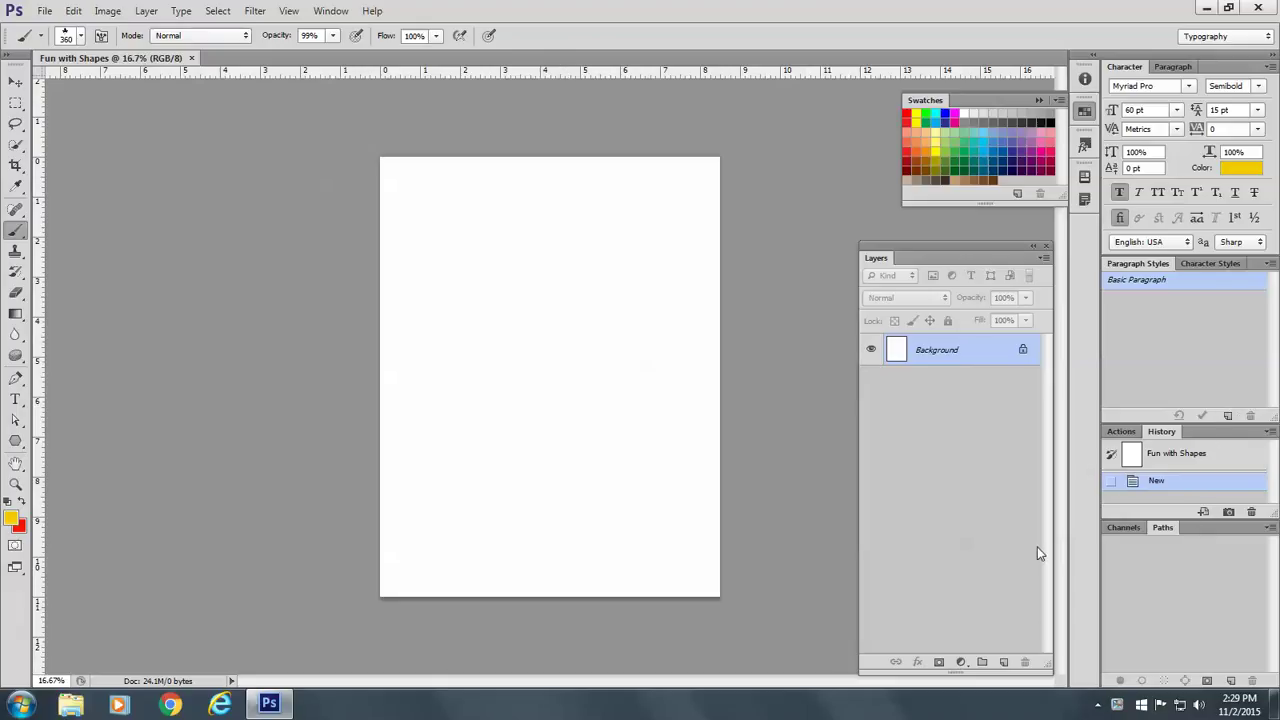
Add a new layer named 'Gradient' above the Background and select the Gradient tool.
left_click(1003, 664)
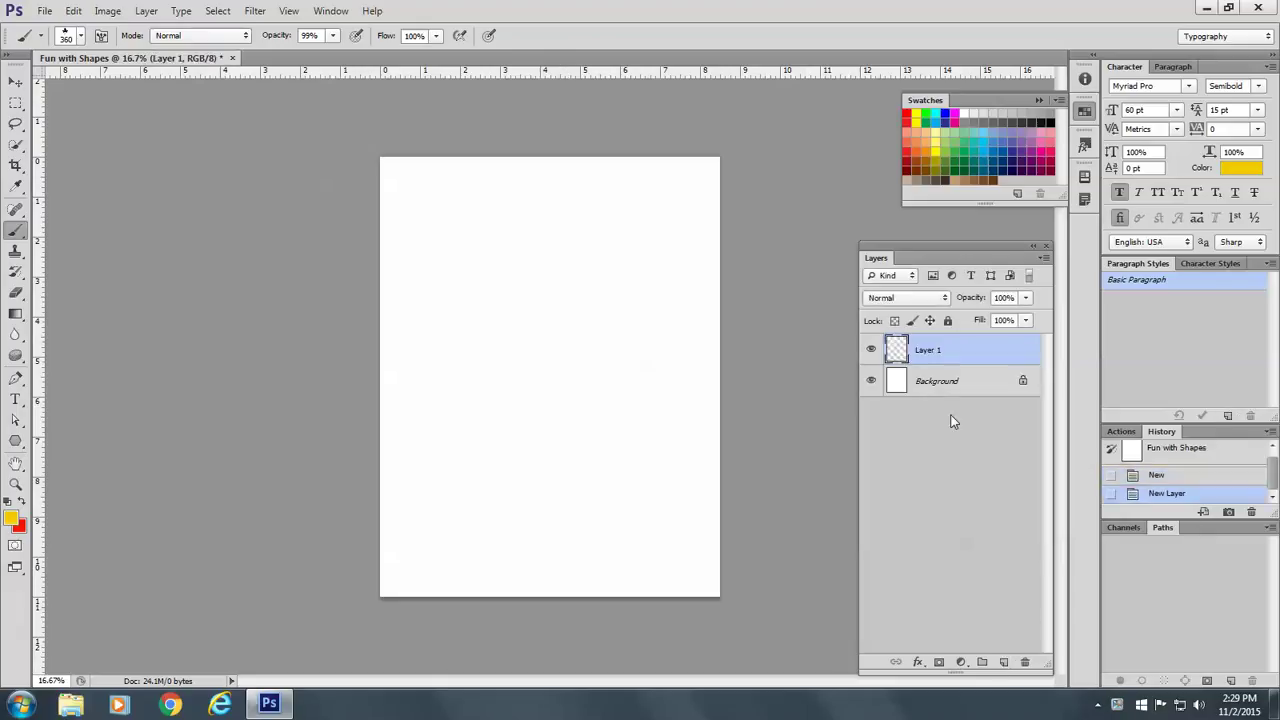
double_click(930, 350)
type("Gradient")
key("Return")
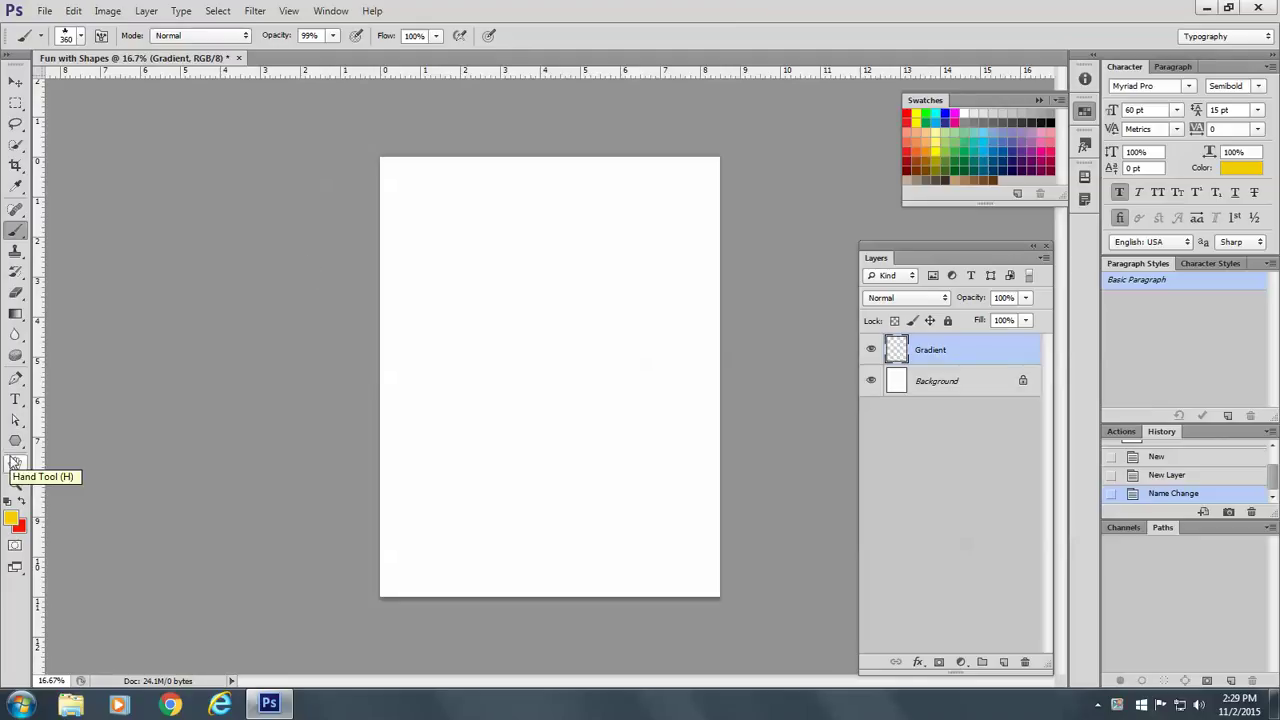
left_click(15, 314)
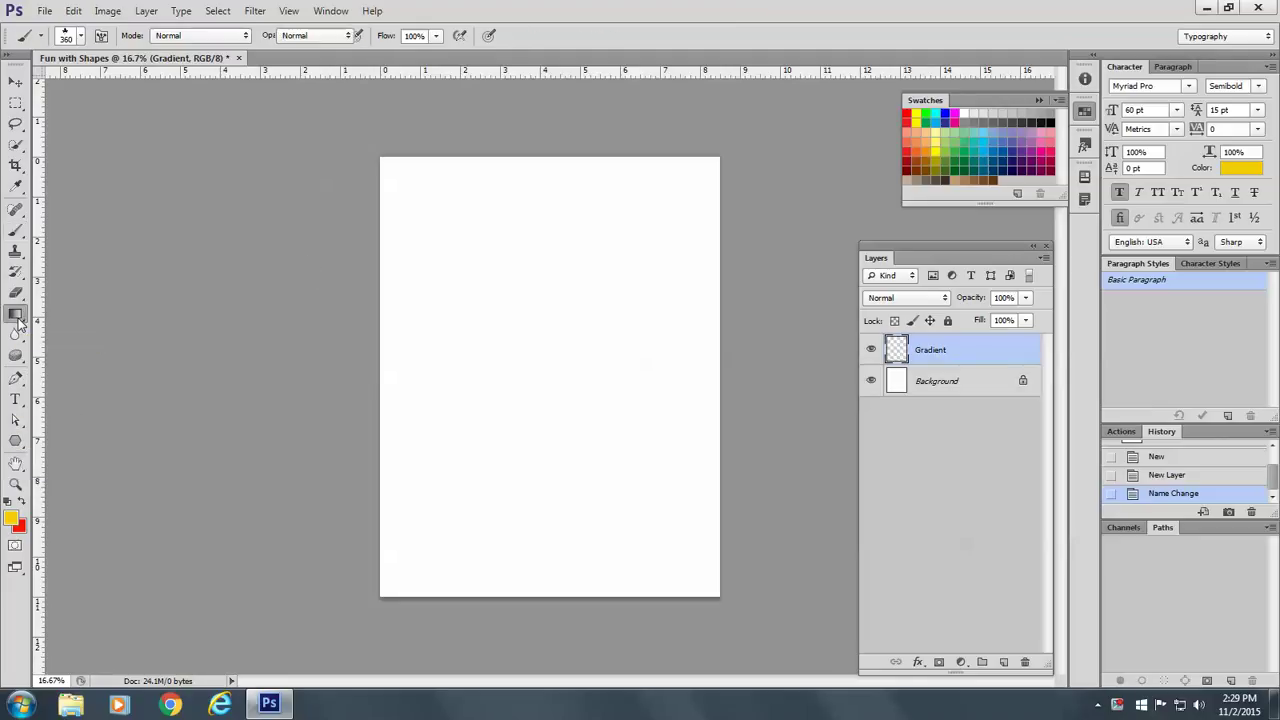
Set the foreground colour to bright yellow (f8cd07).
left_click(12, 518)
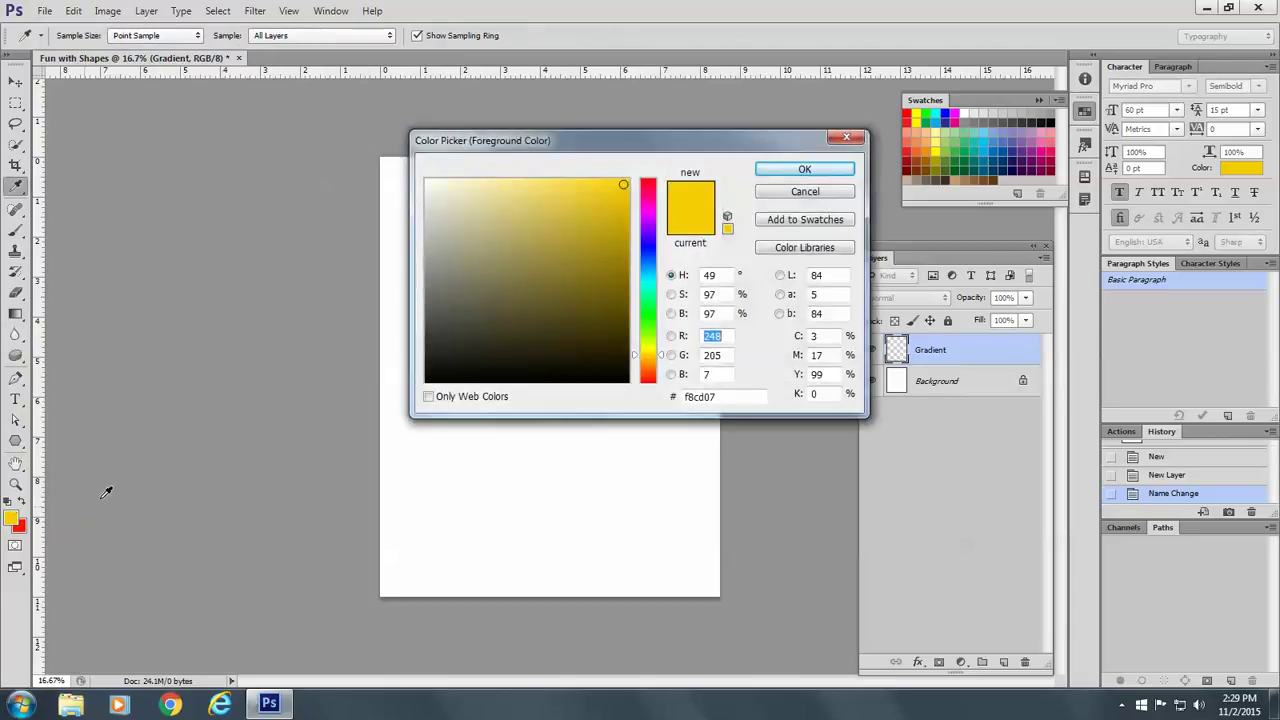
left_click(648, 346)
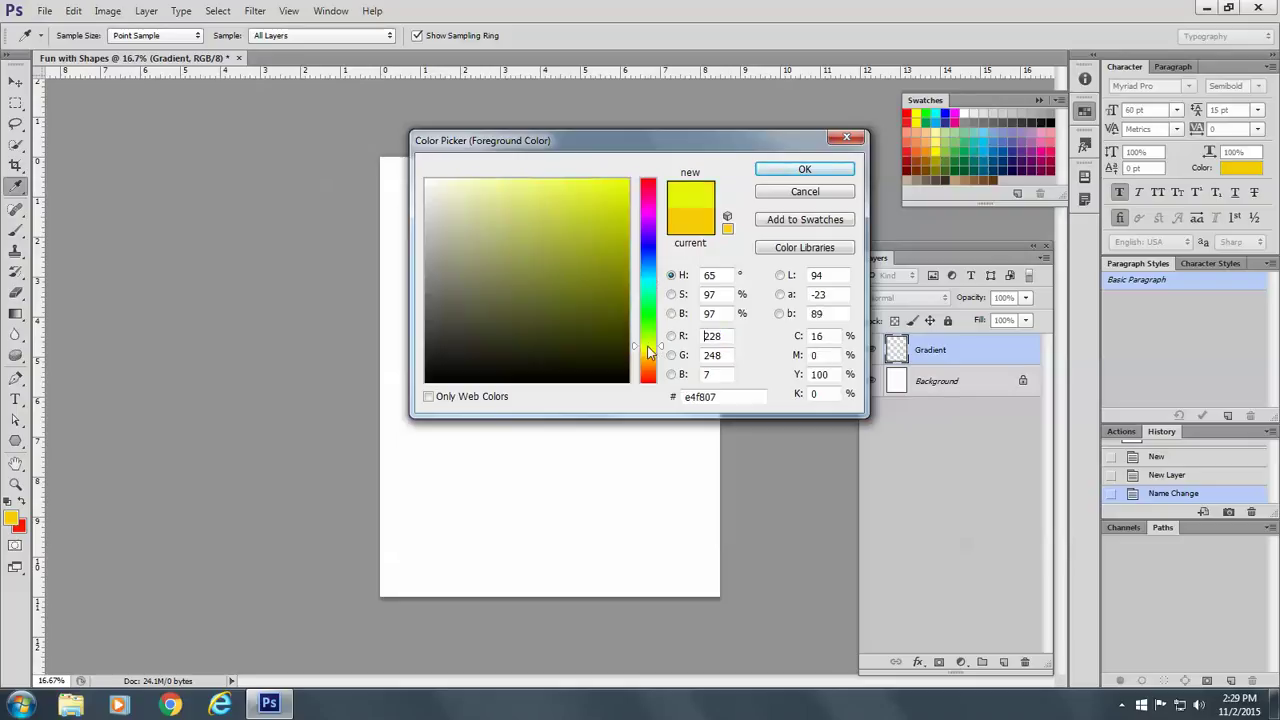
left_click(621, 206)
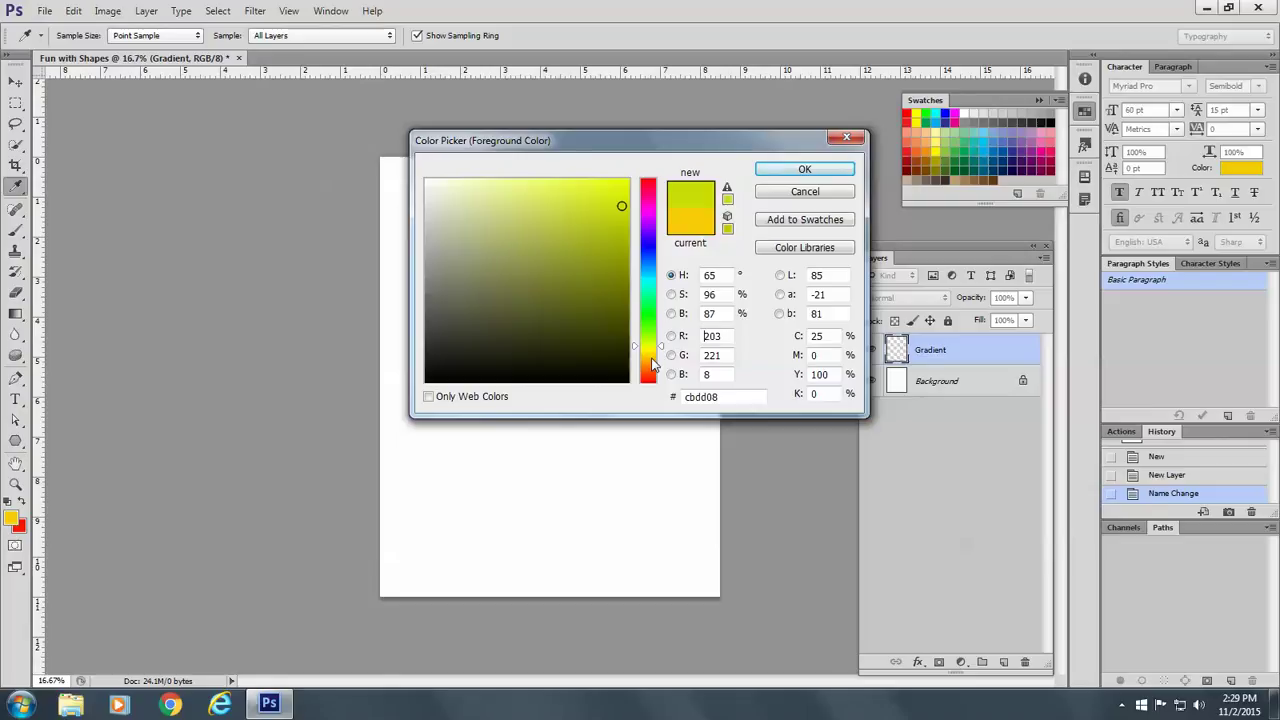
left_click(650, 355)
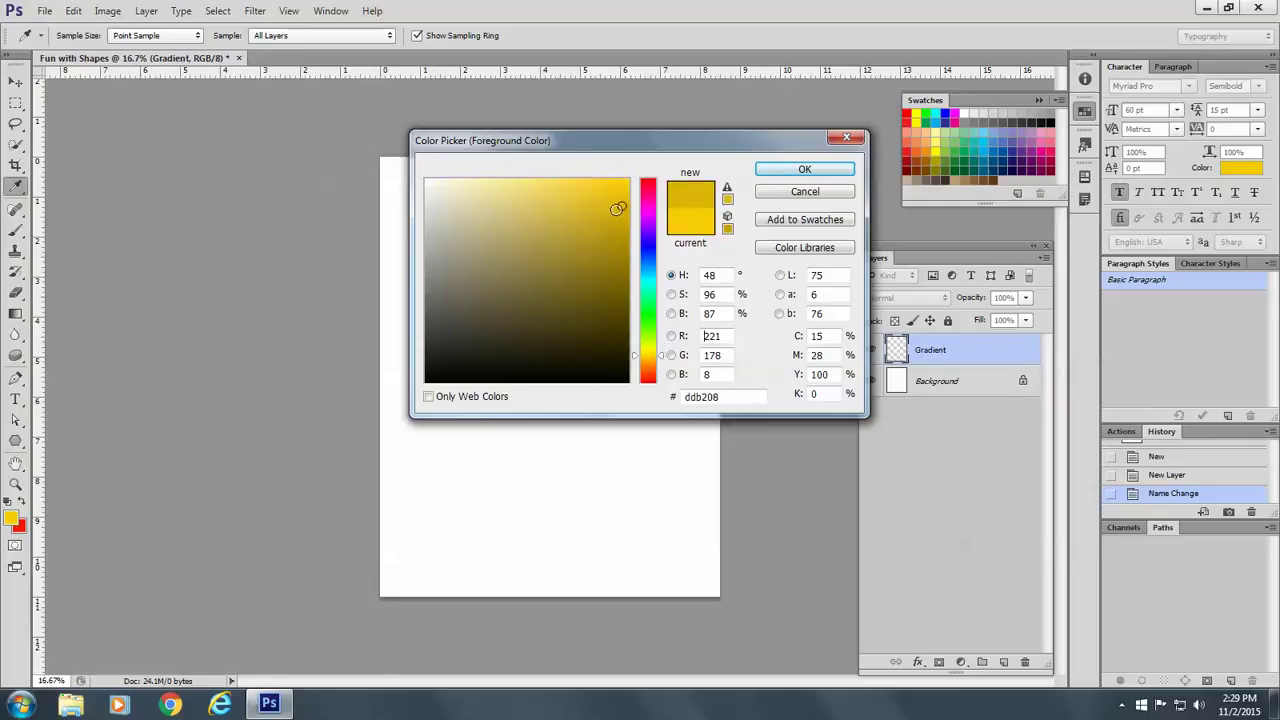
left_click(623, 184)
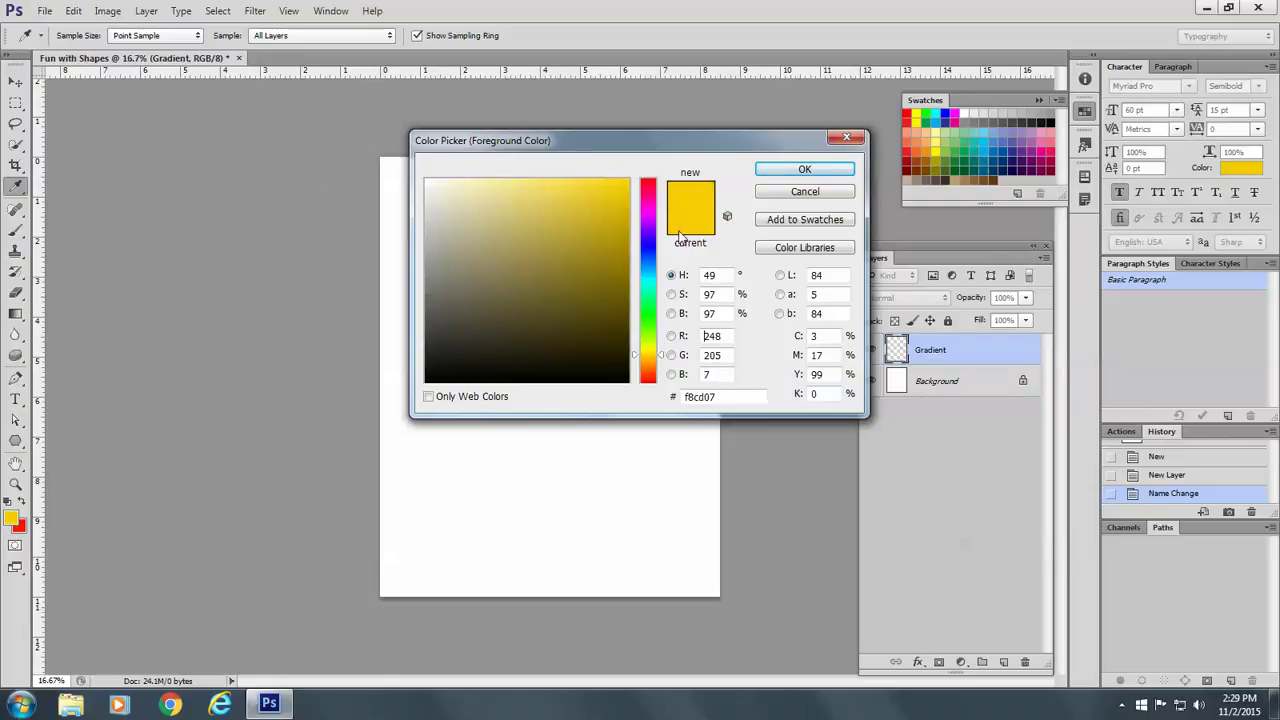
left_click(806, 171)
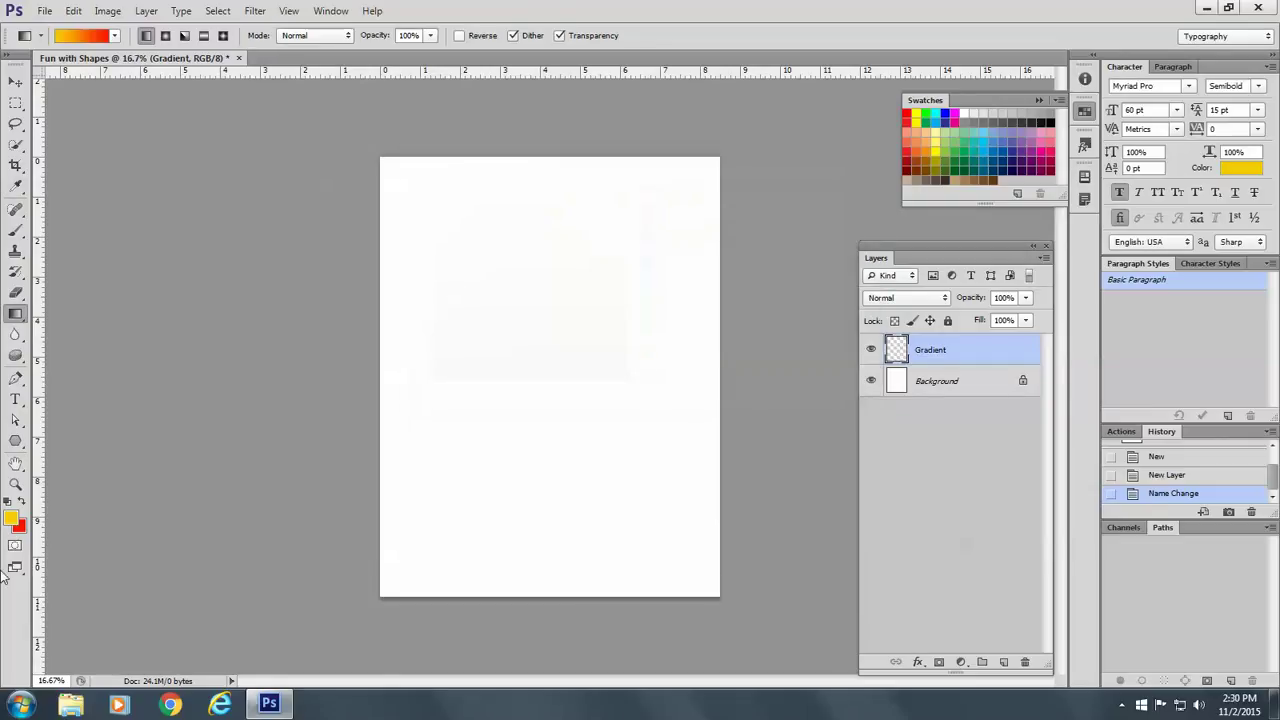
Set the background colour to cyan (07fbed) for the Gradient tool.
left_click(18, 527)
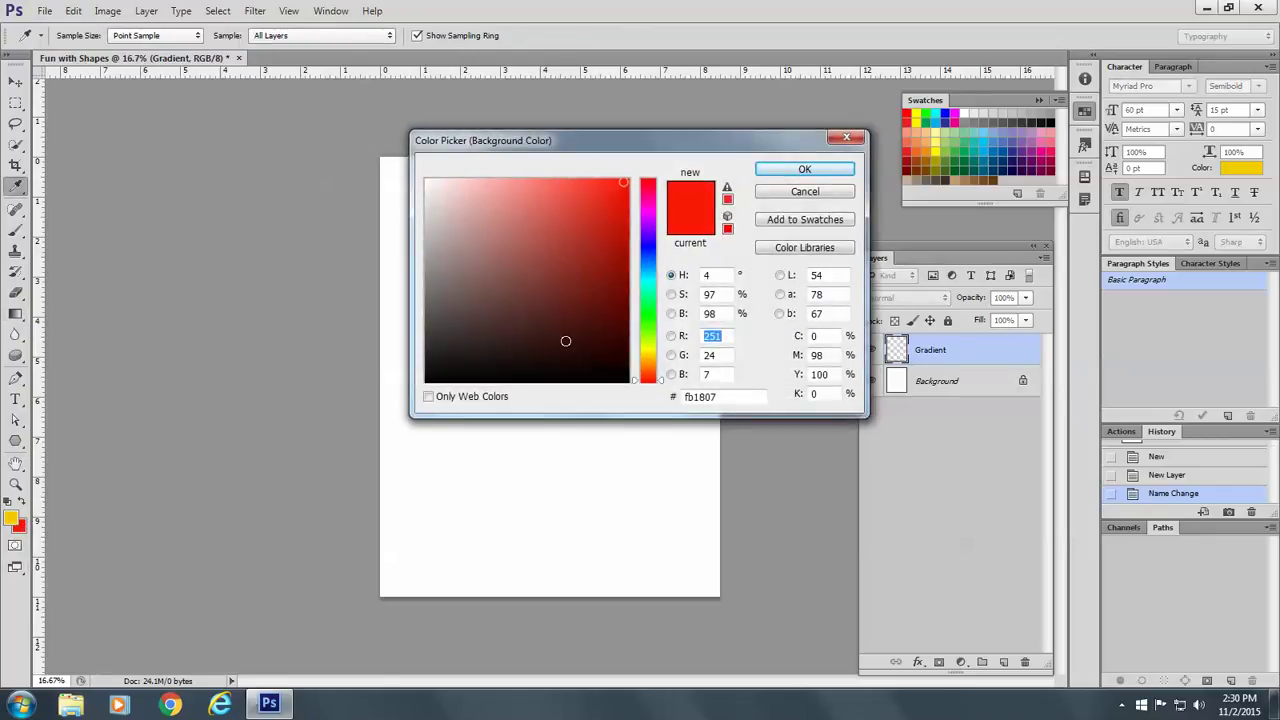
left_click(648, 284)
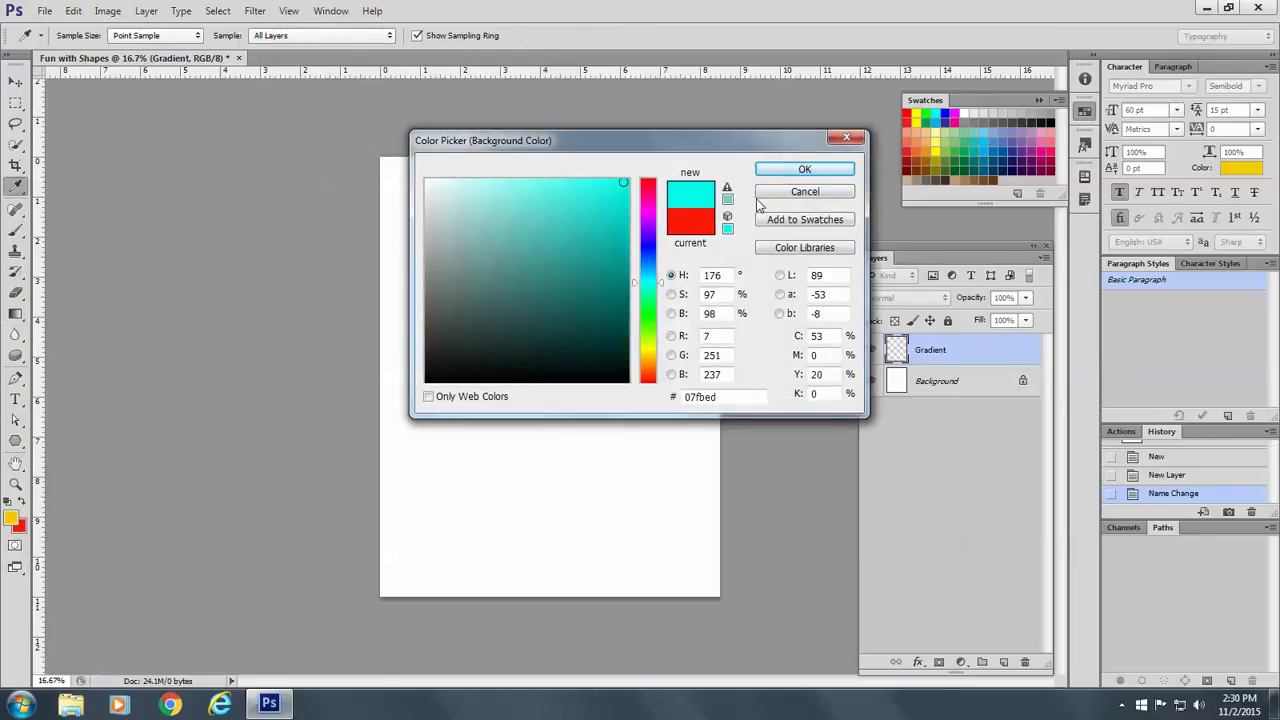
left_click(786, 177)
key("g")
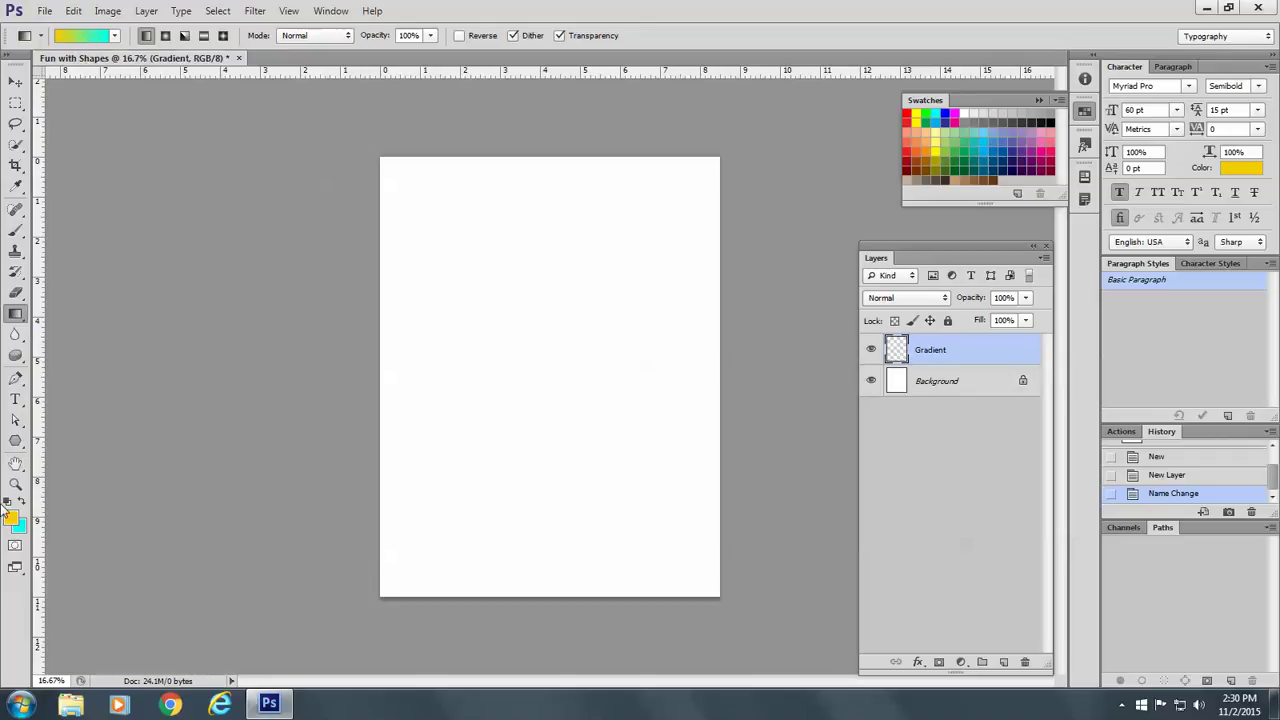
left_click(115, 36)
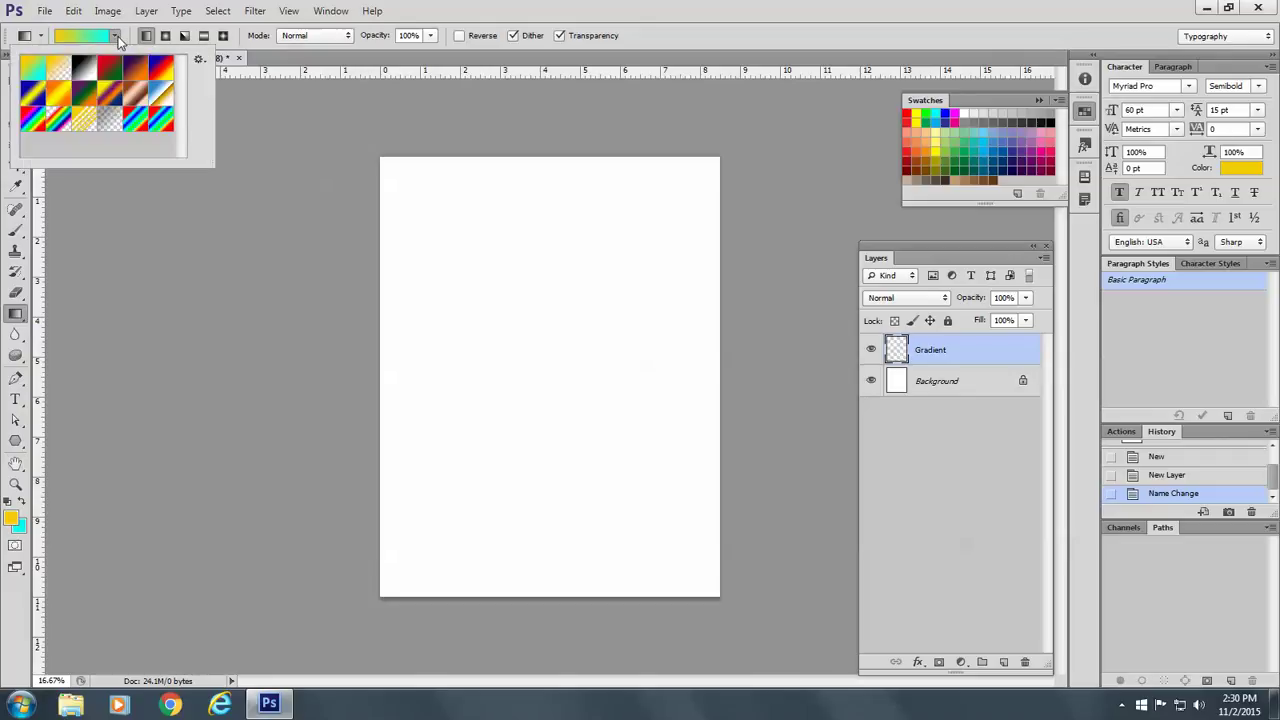
Load the rainbow preset into the Gradient Editor and delete its dark blue stop.
left_click(139, 121)
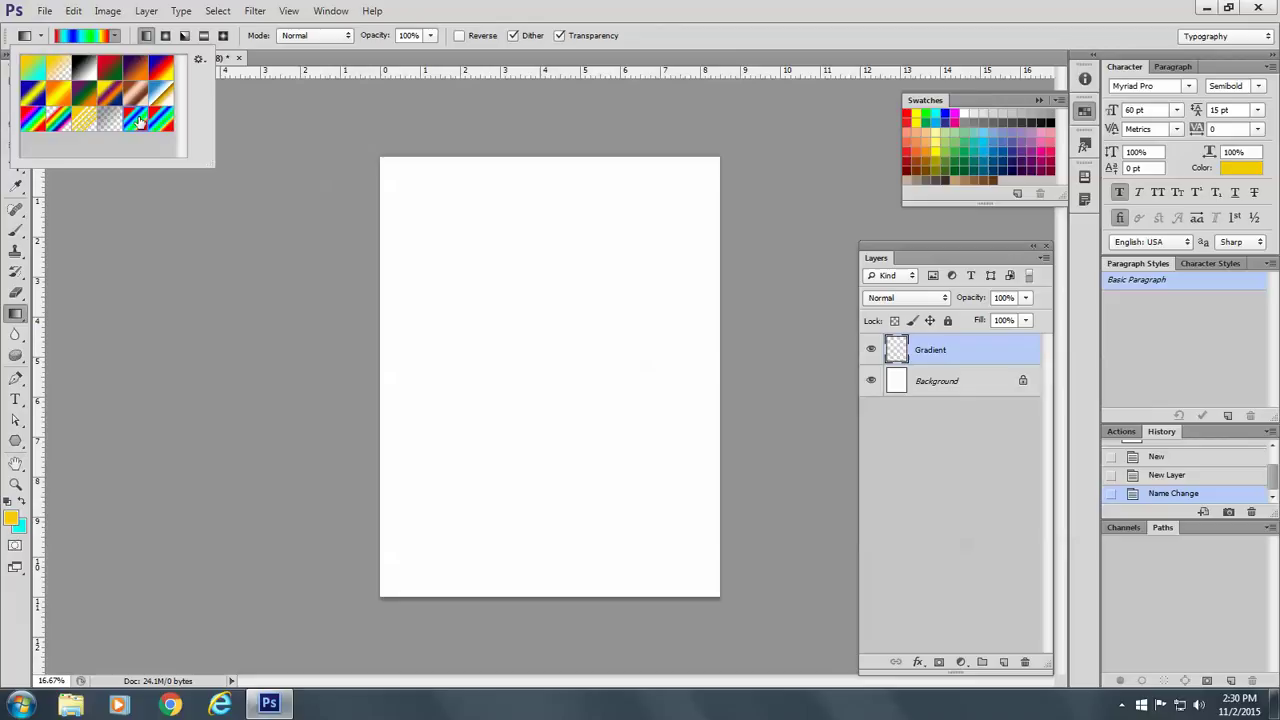
left_click(82, 41)
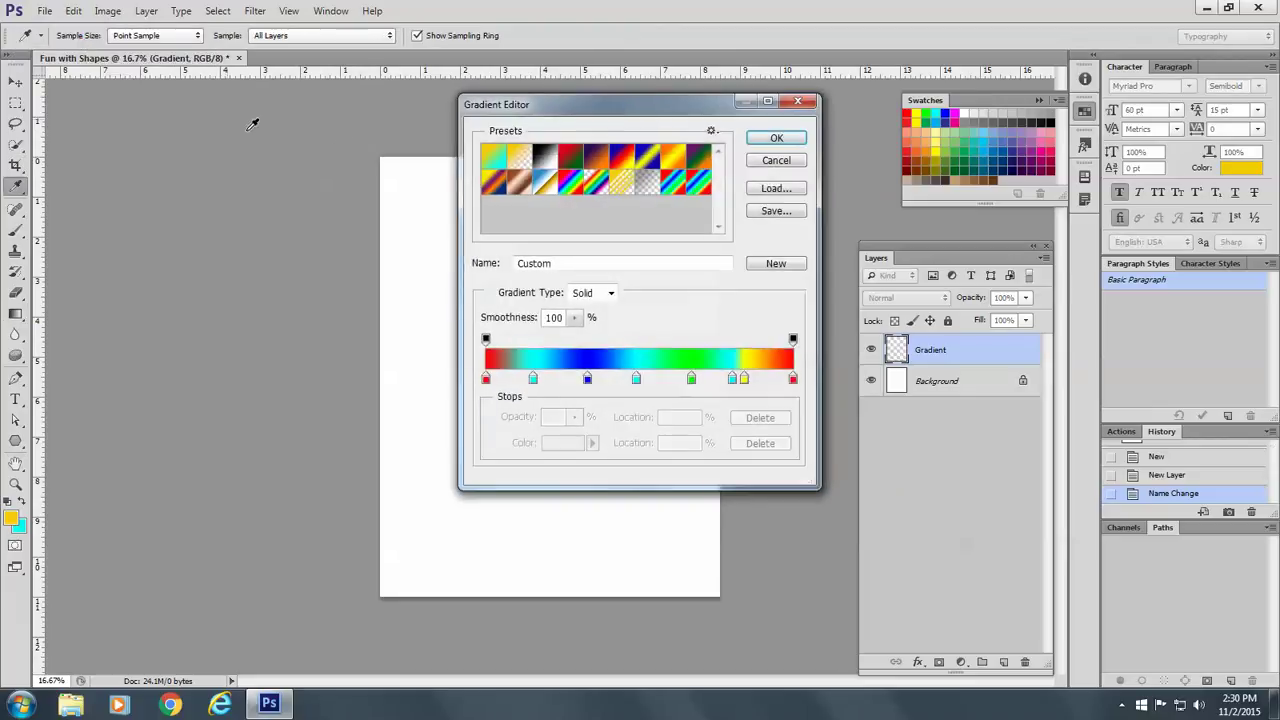
left_click(587, 381)
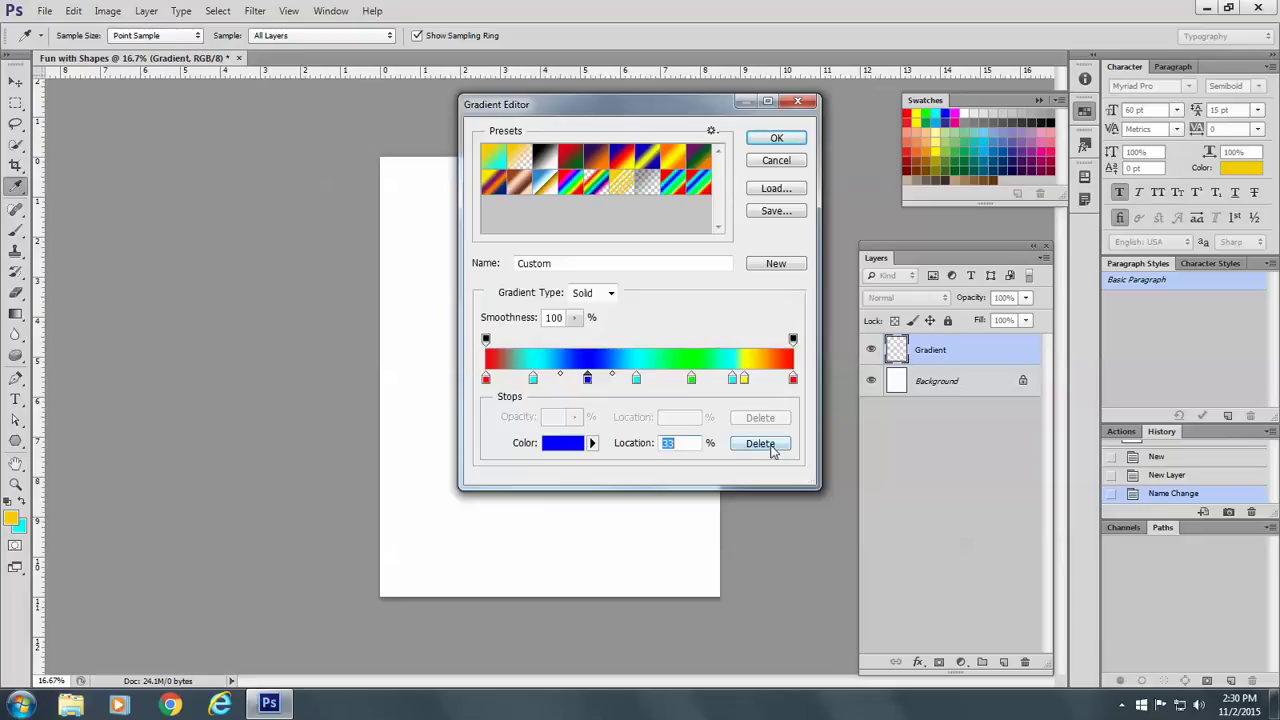
left_click_drag(587, 380, 594, 424)
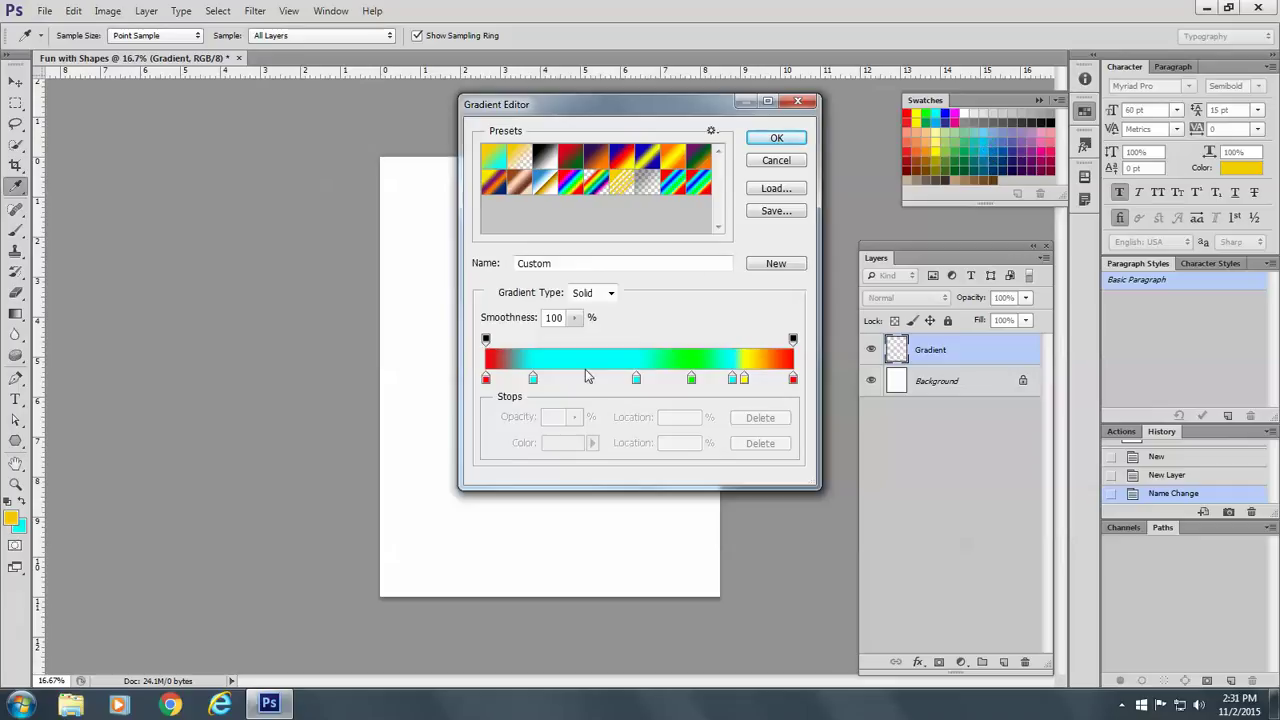
Try adding stops at 34% and 33% and a 72% midpoint, then cancel all gradient edits.
left_click(592, 381)
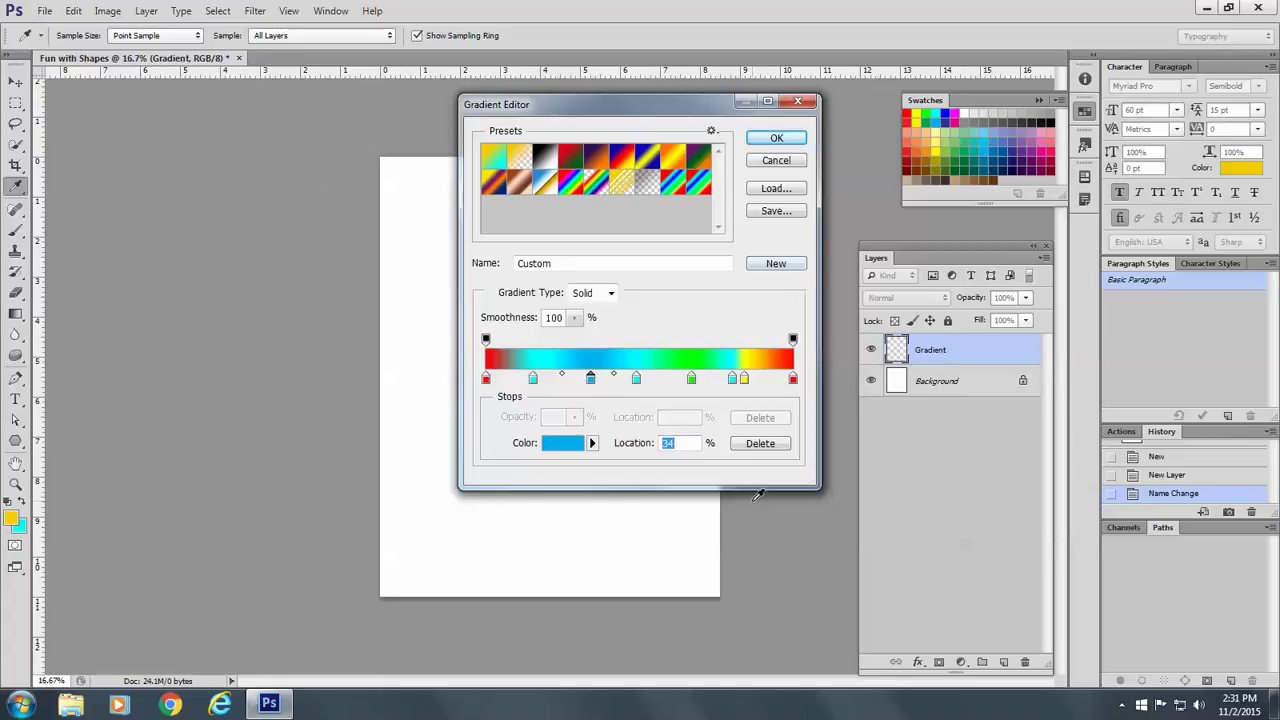
left_click(776, 446)
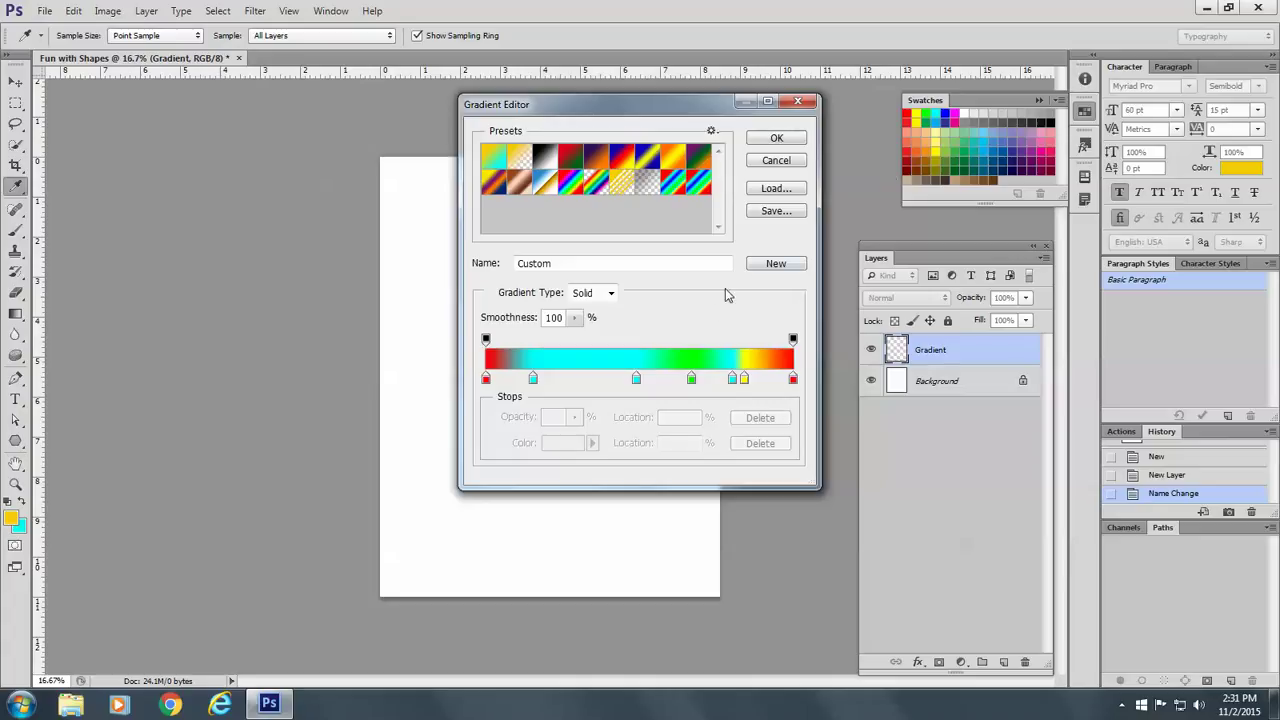
left_click(586, 378)
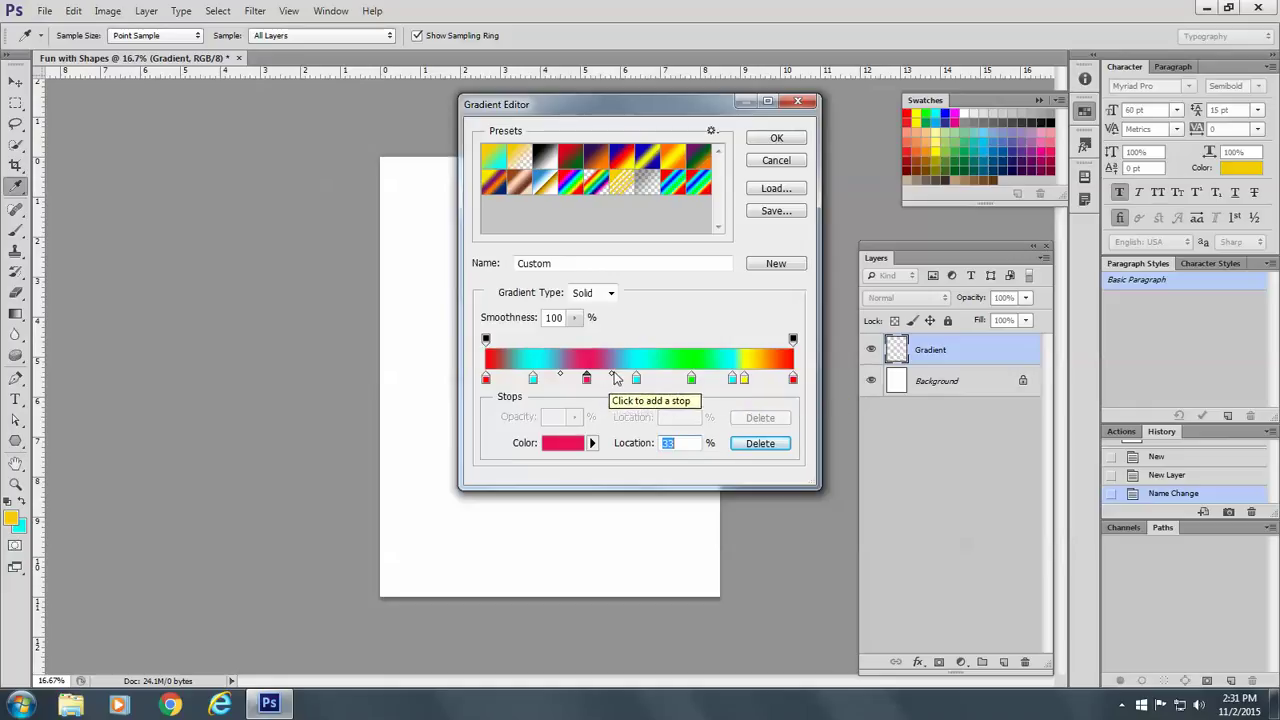
mouse_move(613, 377)
left_mouse_down()
mouse_move(600, 383)
mouse_move(621, 387)
left_mouse_up()
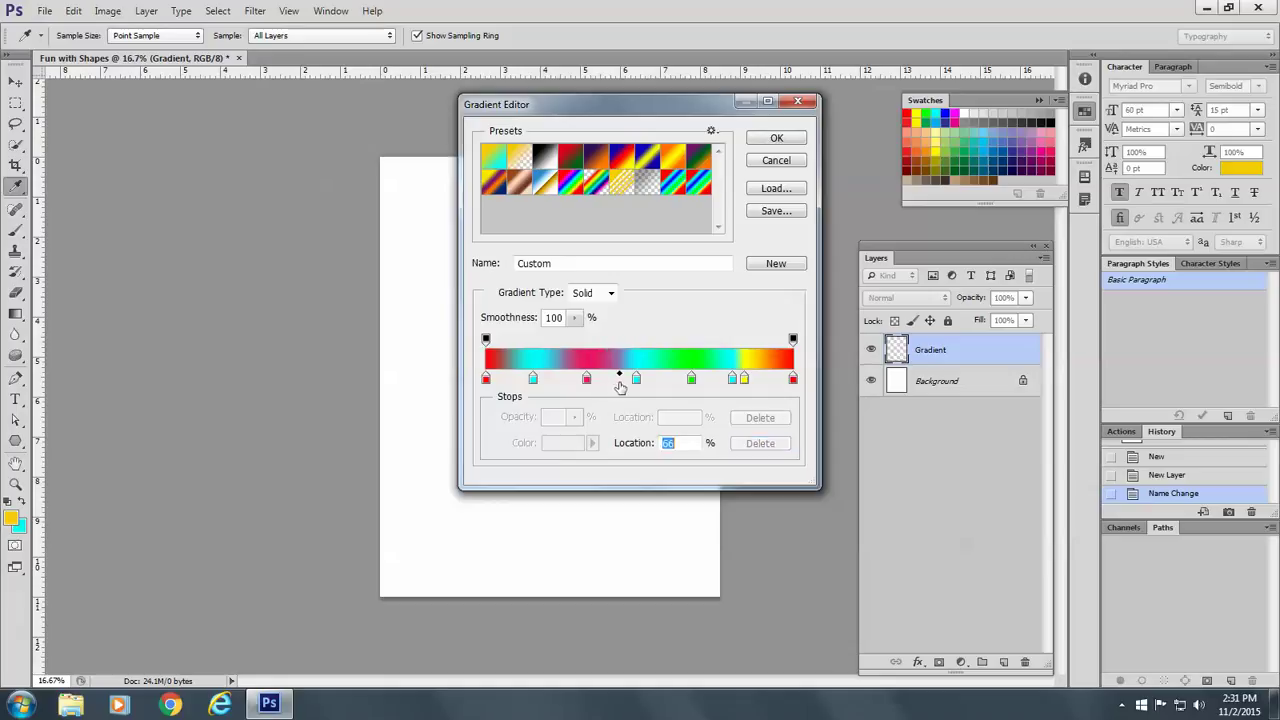
left_click(786, 162)
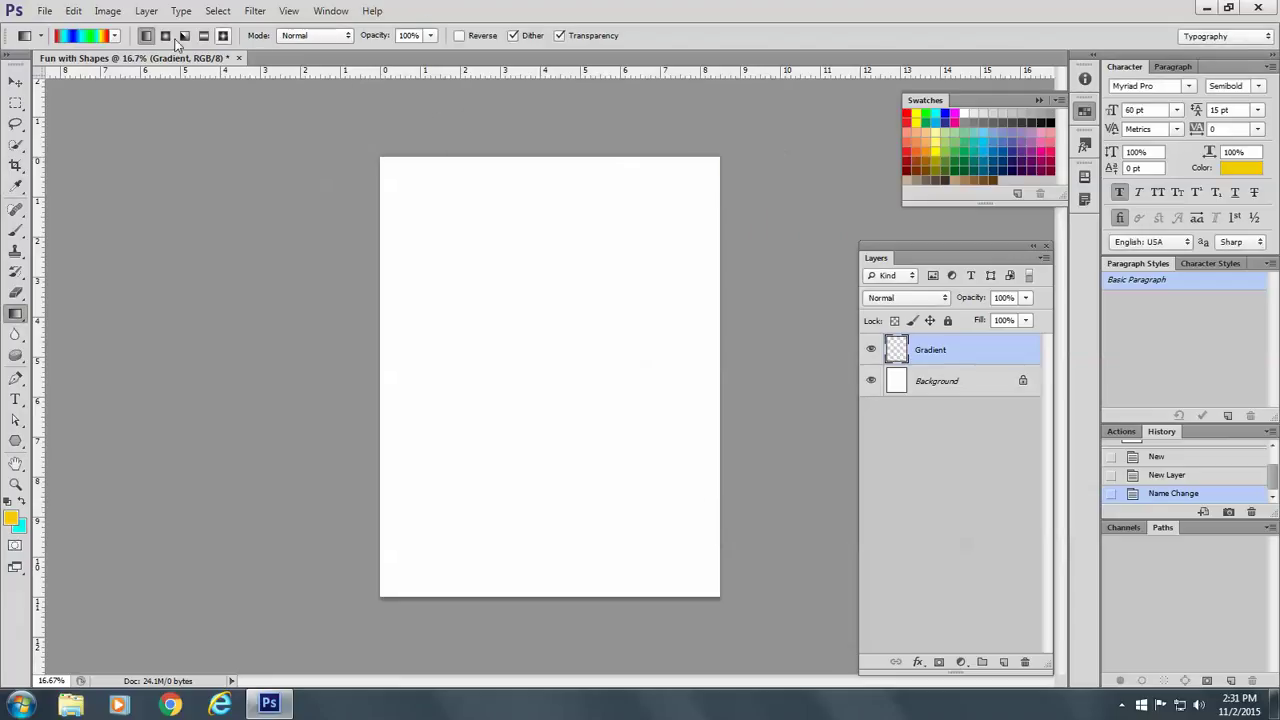
Pick the yellow-to-cyan preset and fill the layer diagonally, yellow top-right to cyan bottom-left.
left_click(114, 38)
left_click(32, 66)
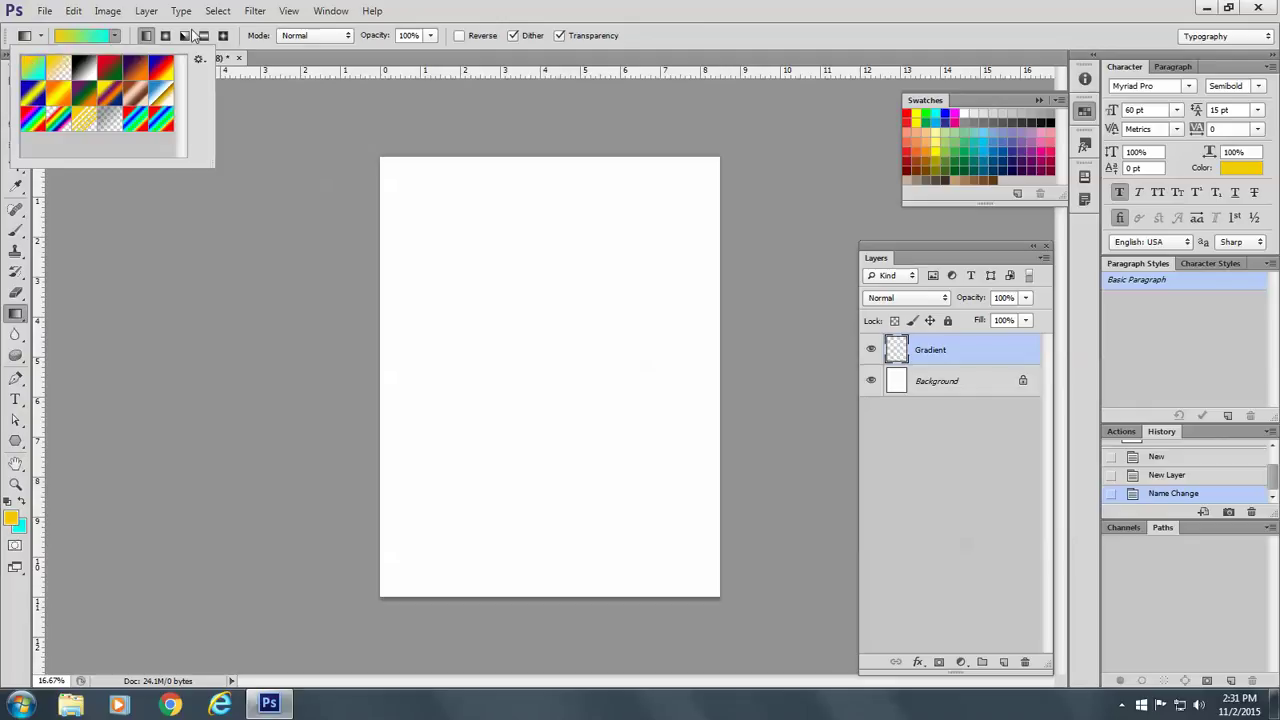
left_click(147, 36)
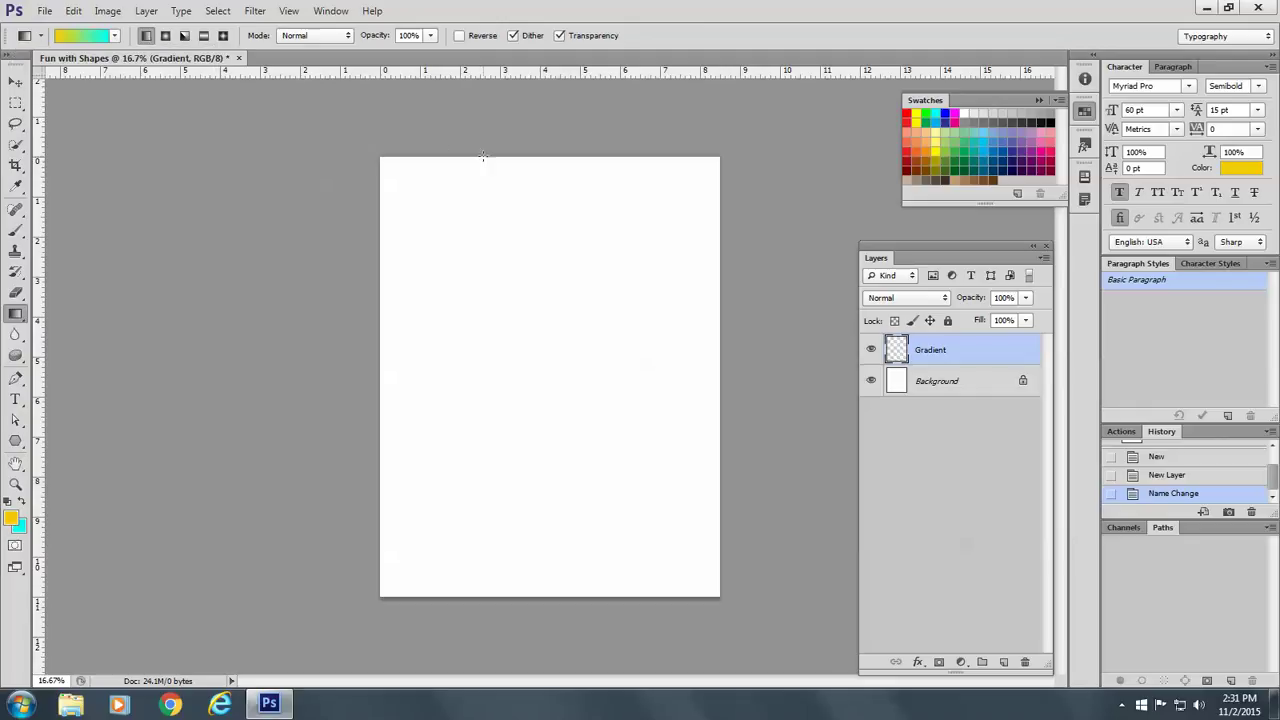
left_click_drag(541, 122, 542, 593)
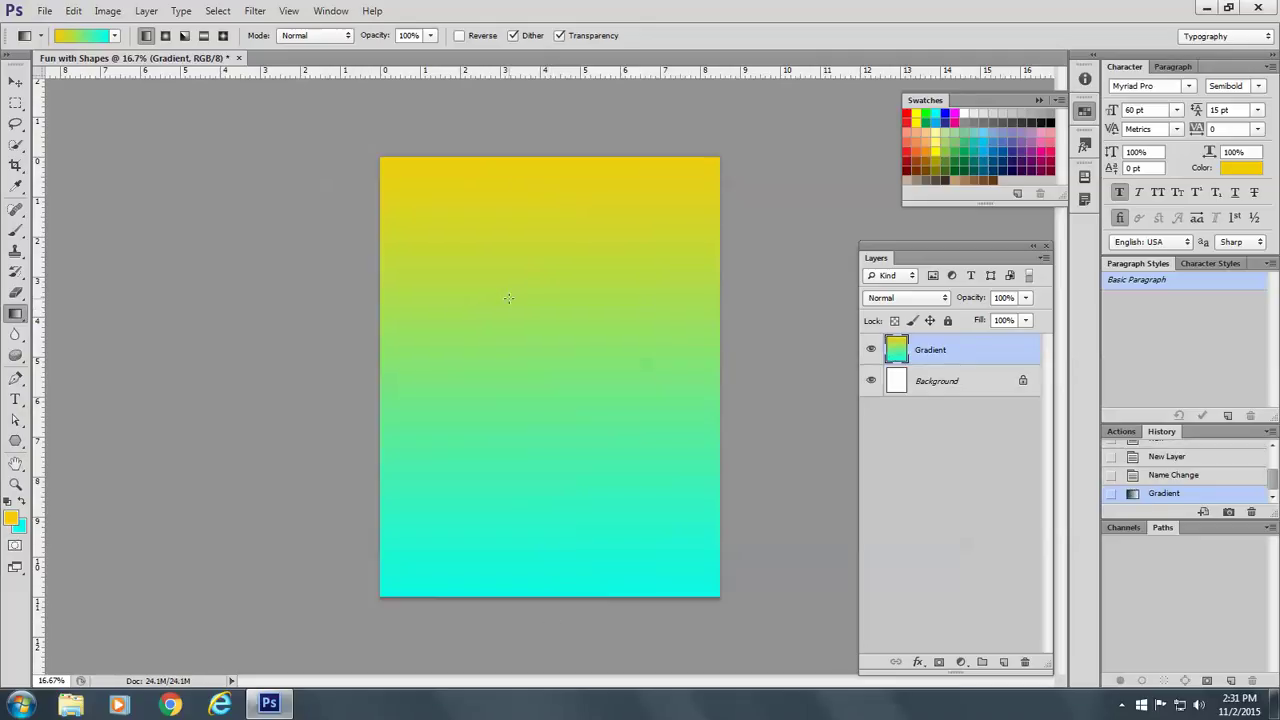
left_click_drag(365, 150, 723, 584)
left_click_drag(697, 207, 456, 610)
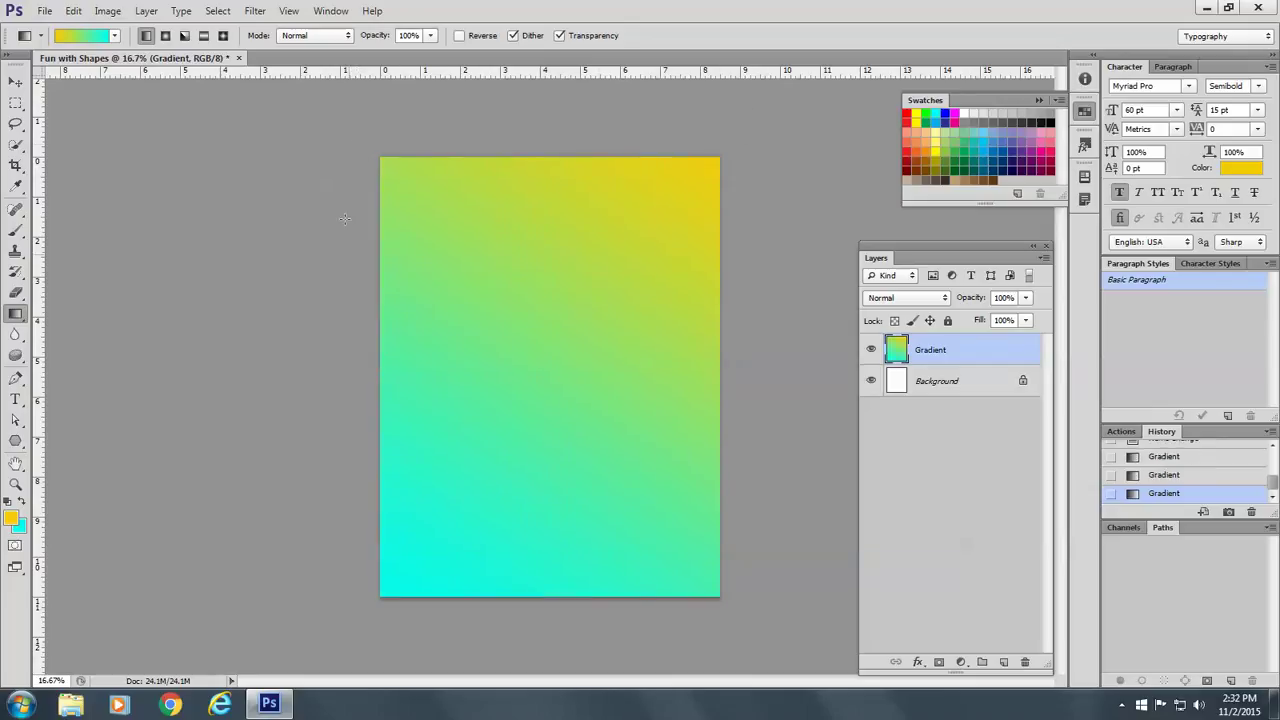
Preview radial, angle and reflected gradient fills from the page centre.
left_click(166, 36)
left_click_drag(547, 358, 692, 620)
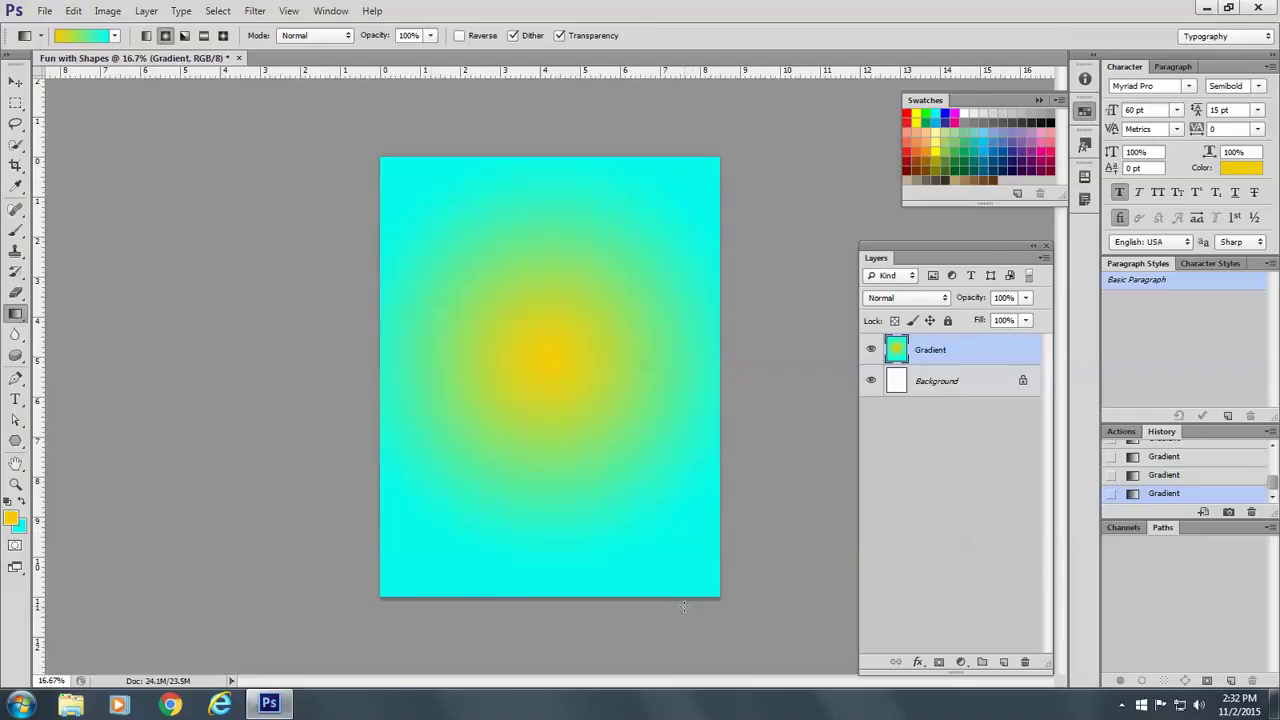
left_click(185, 35)
left_click_drag(553, 358, 726, 605)
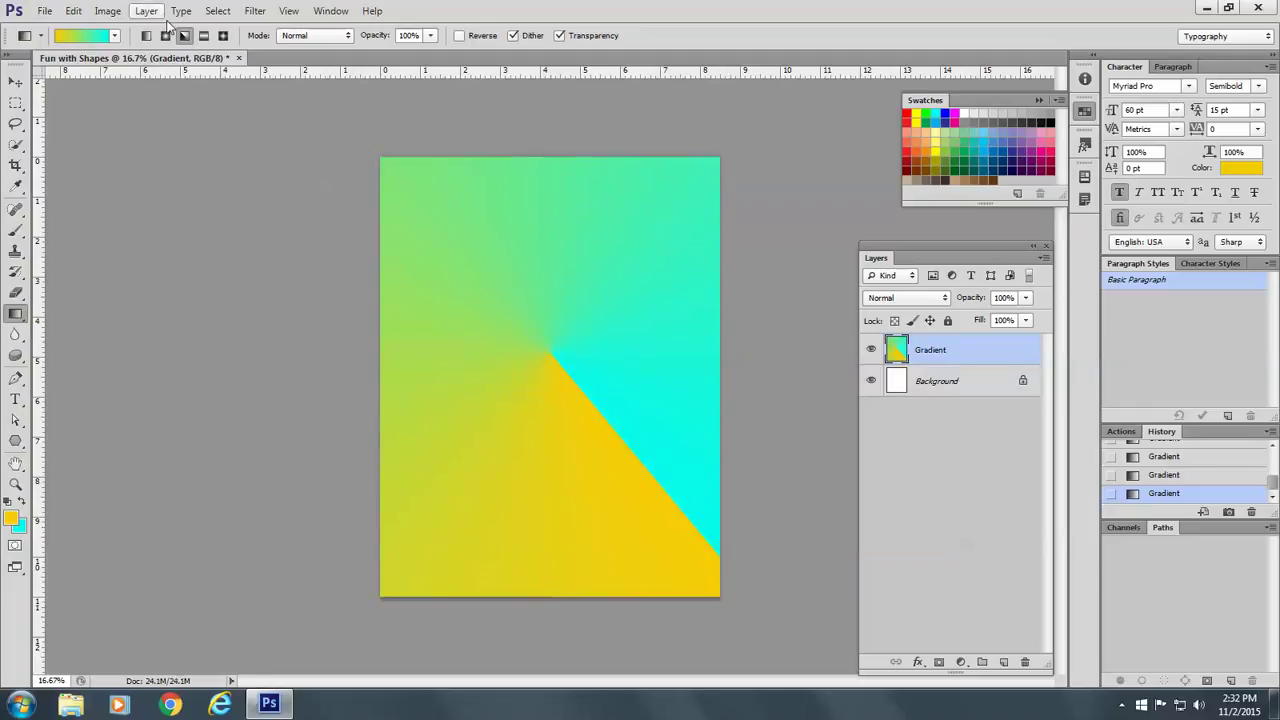
left_click(203, 35)
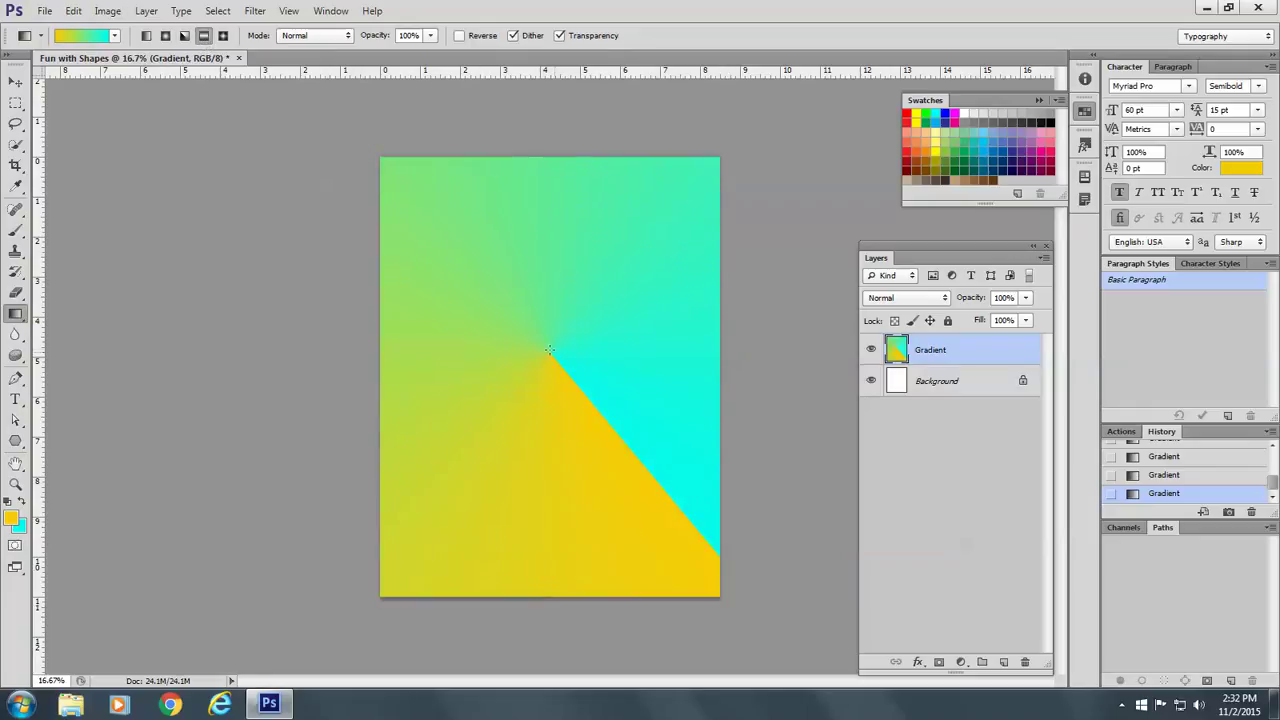
left_click_drag(549, 349, 553, 605)
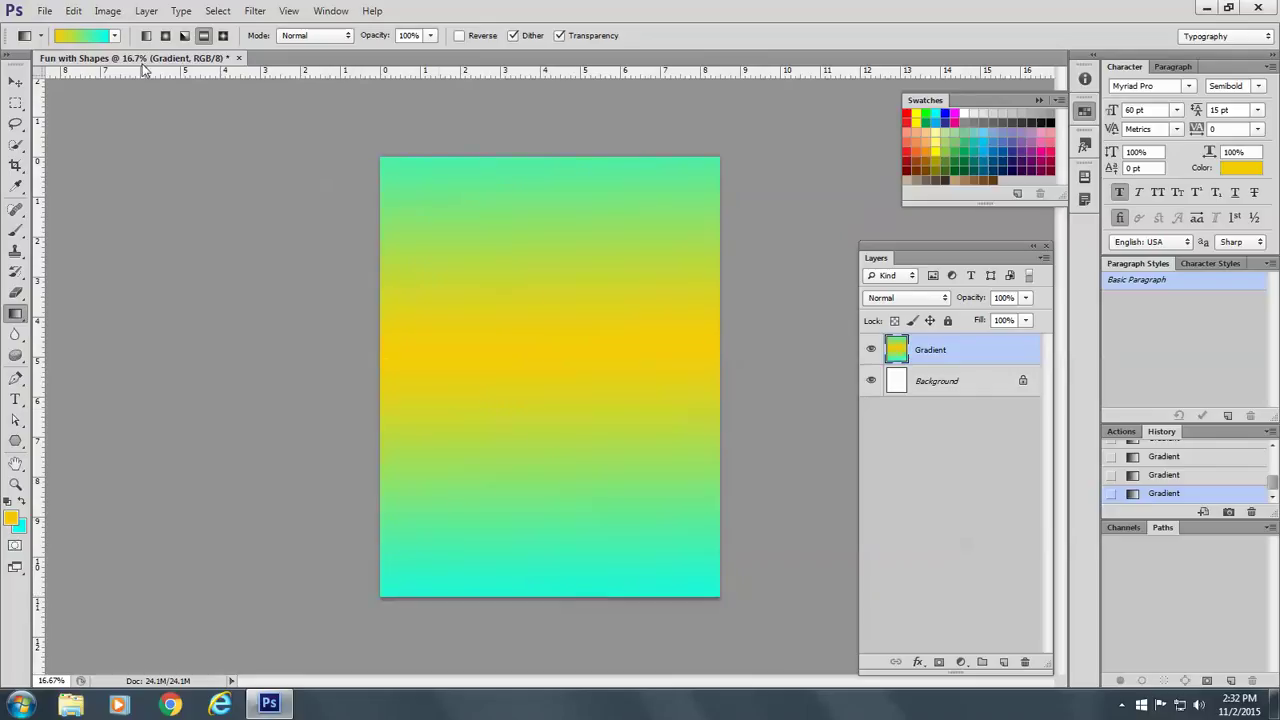
Try a diamond fill, then refill with a vertical linear yellow-to-cyan gradient top to bottom.
left_click(224, 35)
left_click_drag(546, 350, 529, 629)
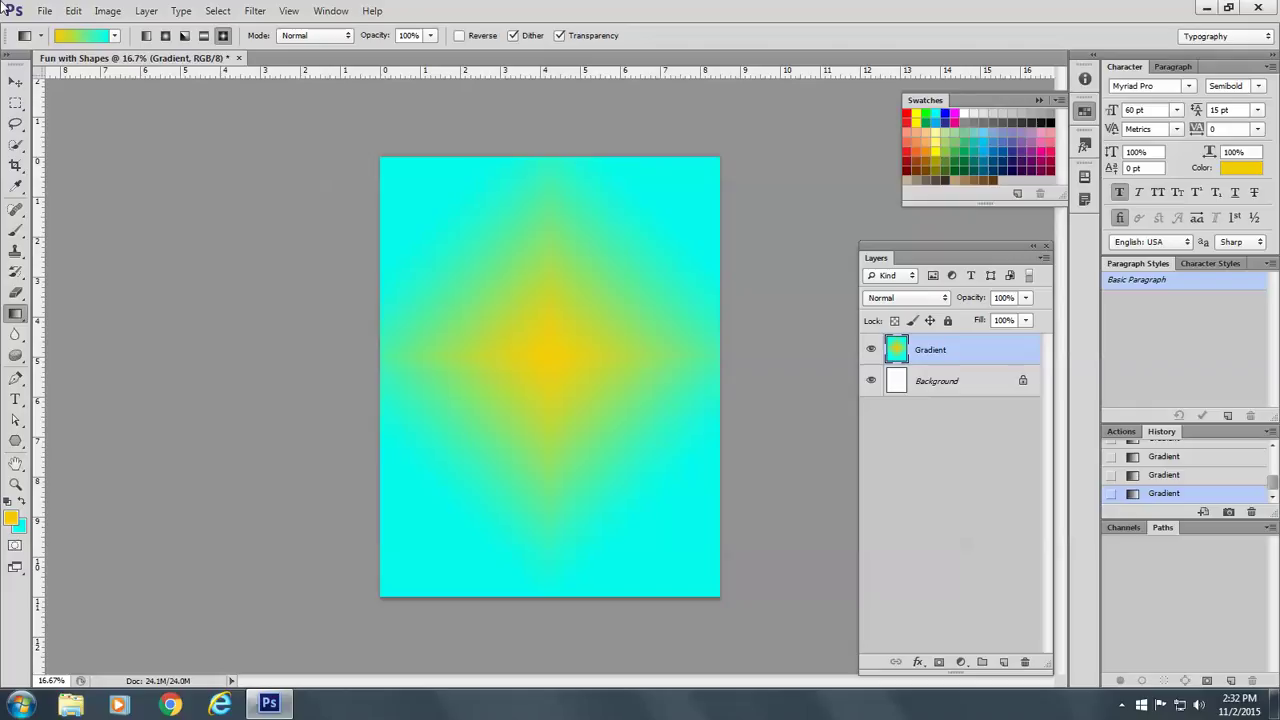
left_click(146, 37)
left_click_drag(543, 130, 557, 651)
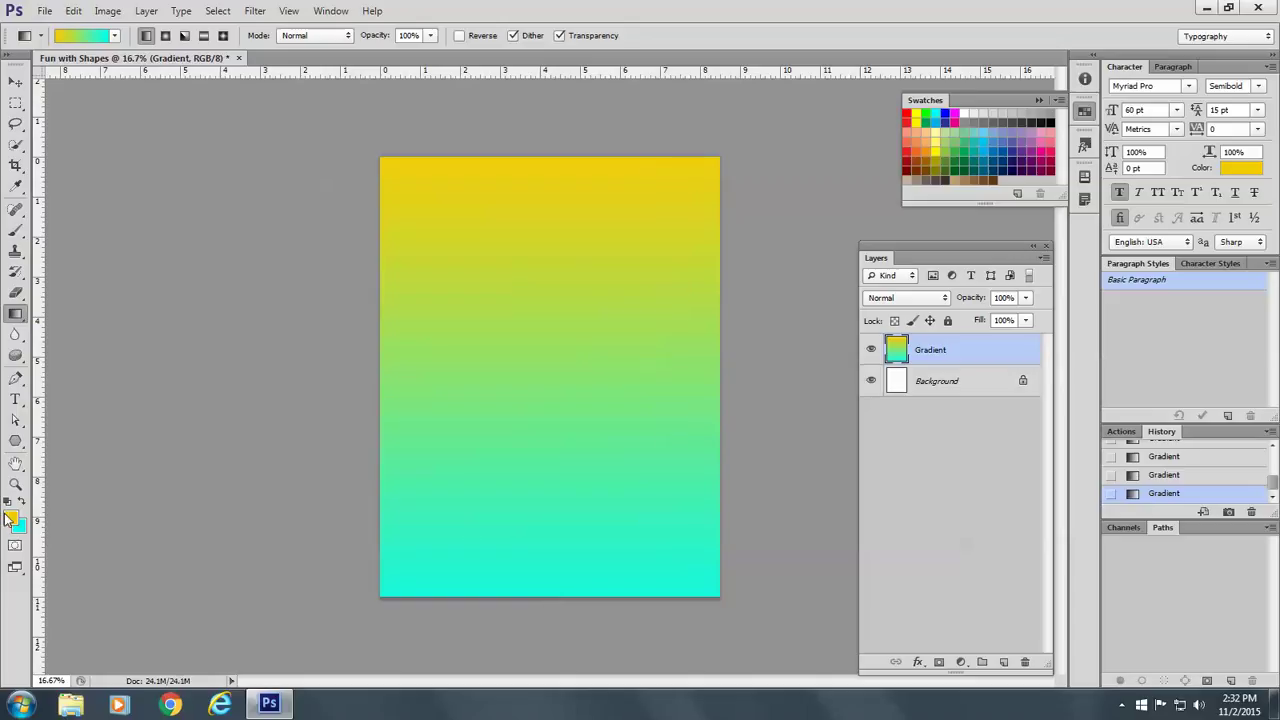
Add a new layer named 'retangle' above the Gradient layer.
left_click(1003, 662)
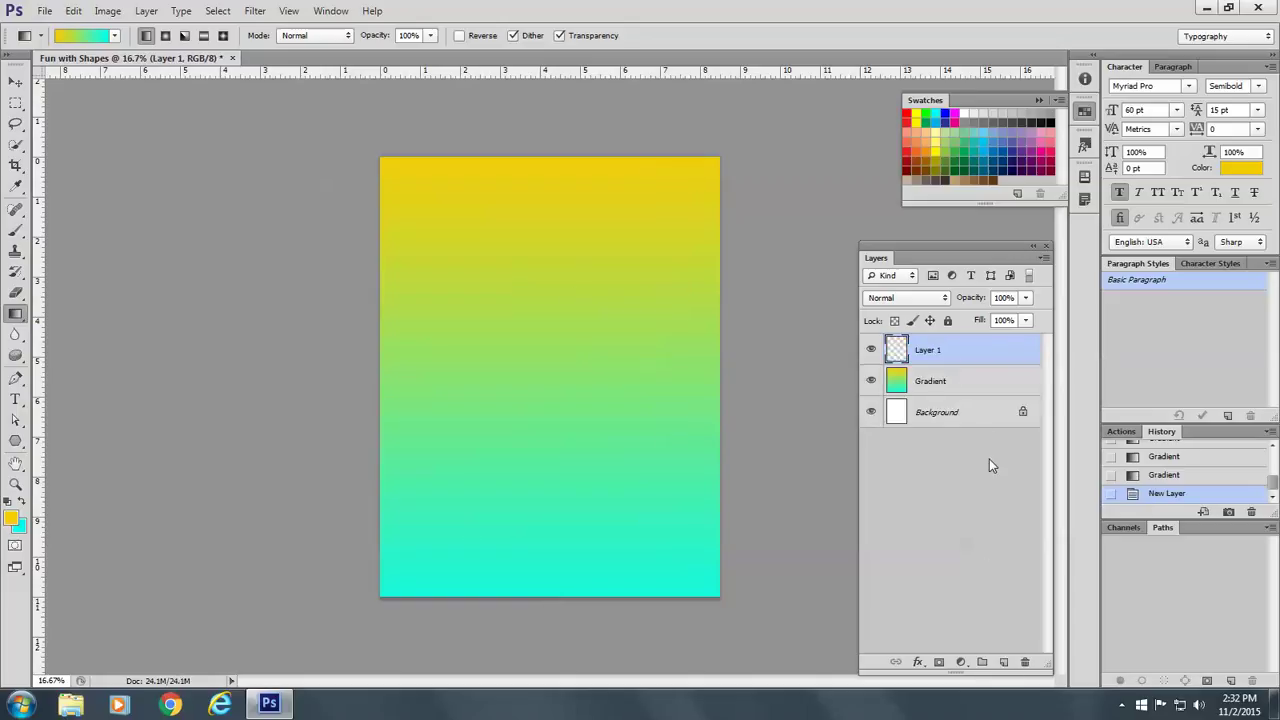
double_click(928, 351)
type("retangle")
key("Return")
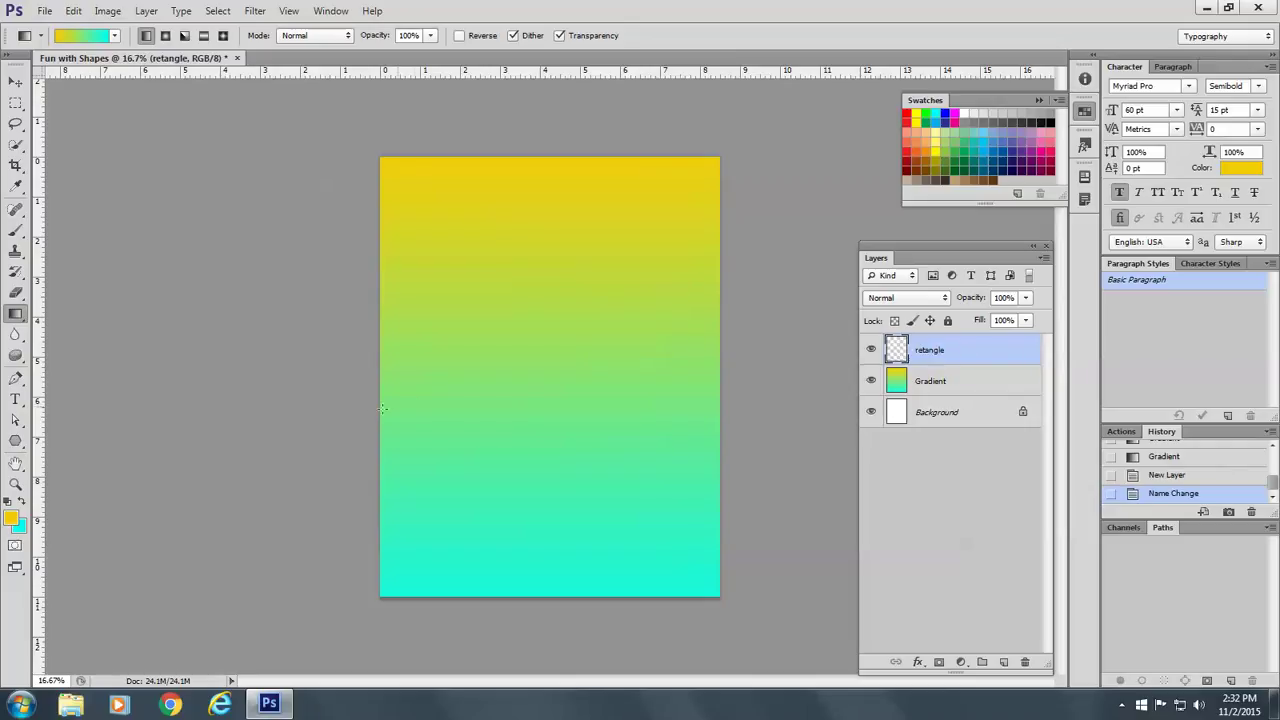
Set the foreground to blue and draw a 2574 × 546 px rectangle band across the page.
left_click(15, 518)
left_click(649, 254)
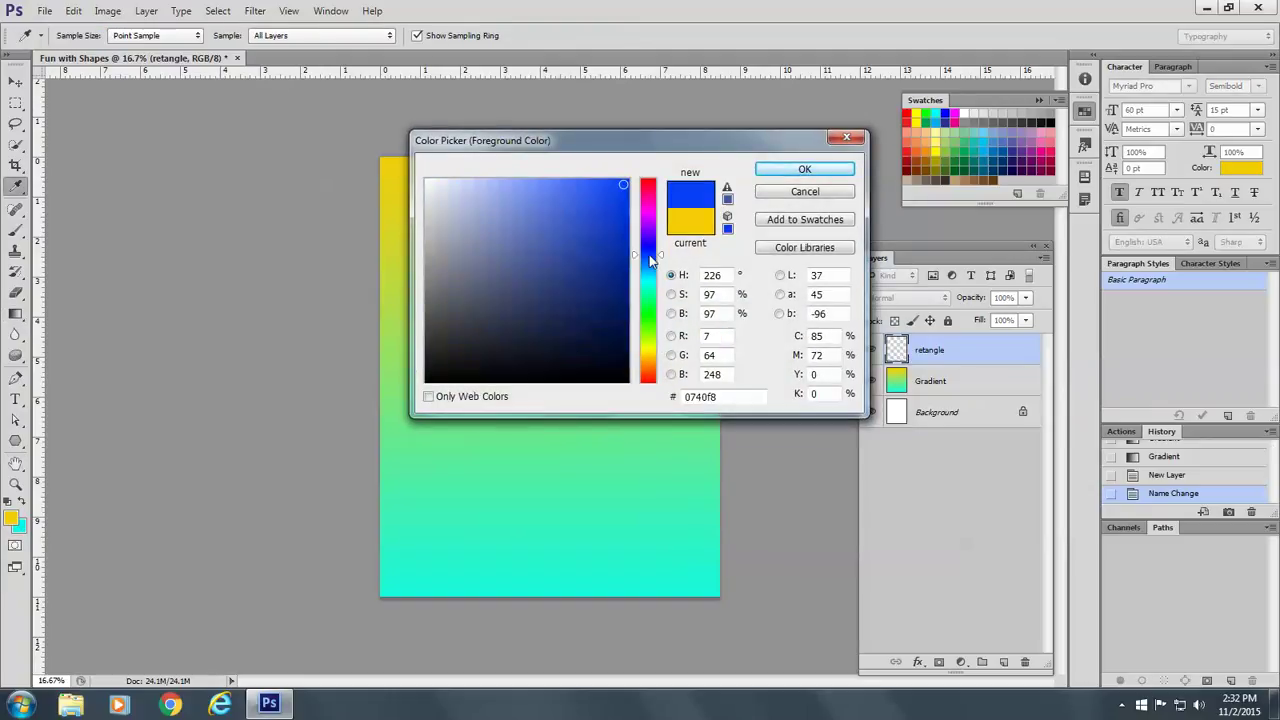
left_click(802, 172)
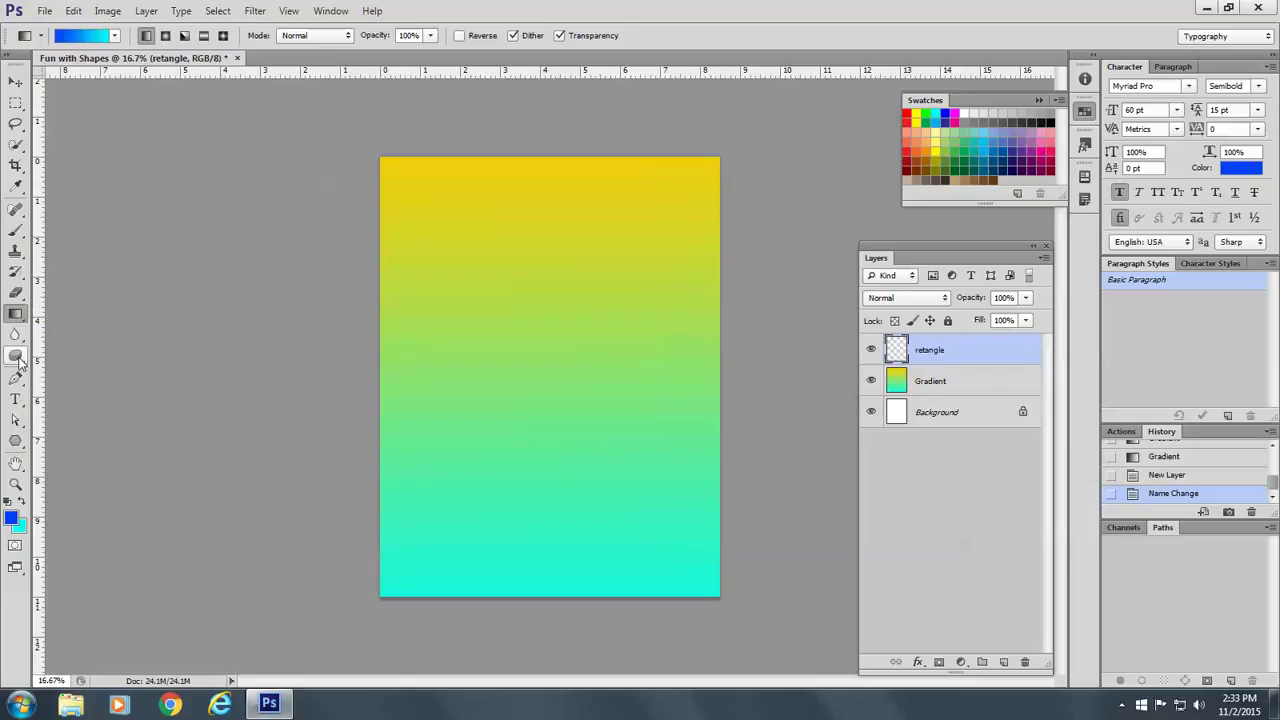
left_click(18, 444)
left_click(89, 439)
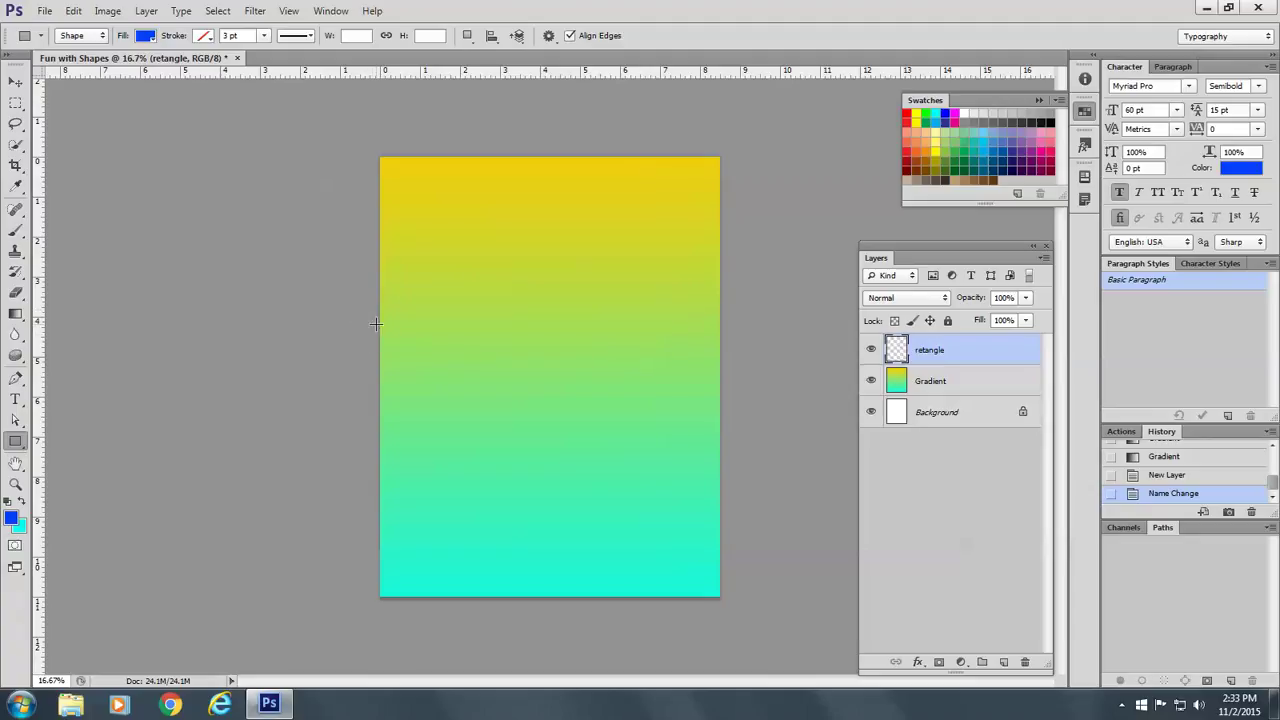
left_click_drag(378, 324, 720, 397)
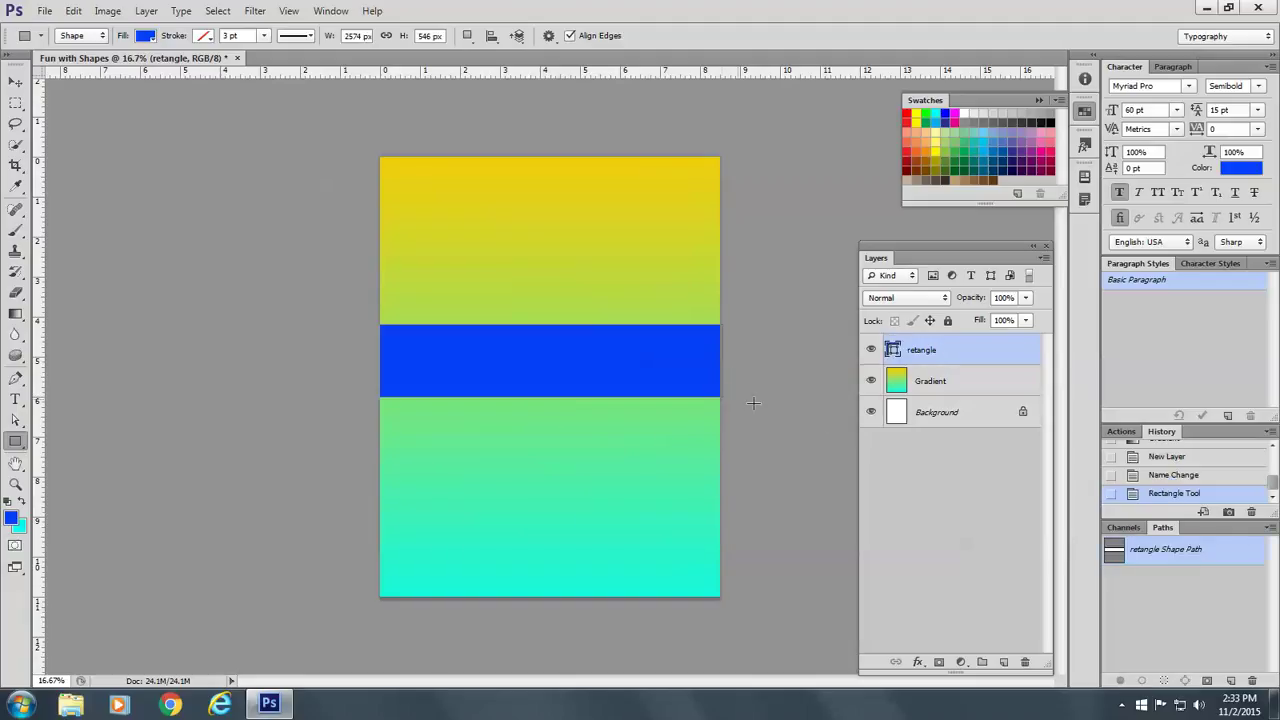
Set the Polygon tool to a 5-point star with 50% indent in Subtract Front Shape mode.
right_click(13, 447)
left_click(78, 486)
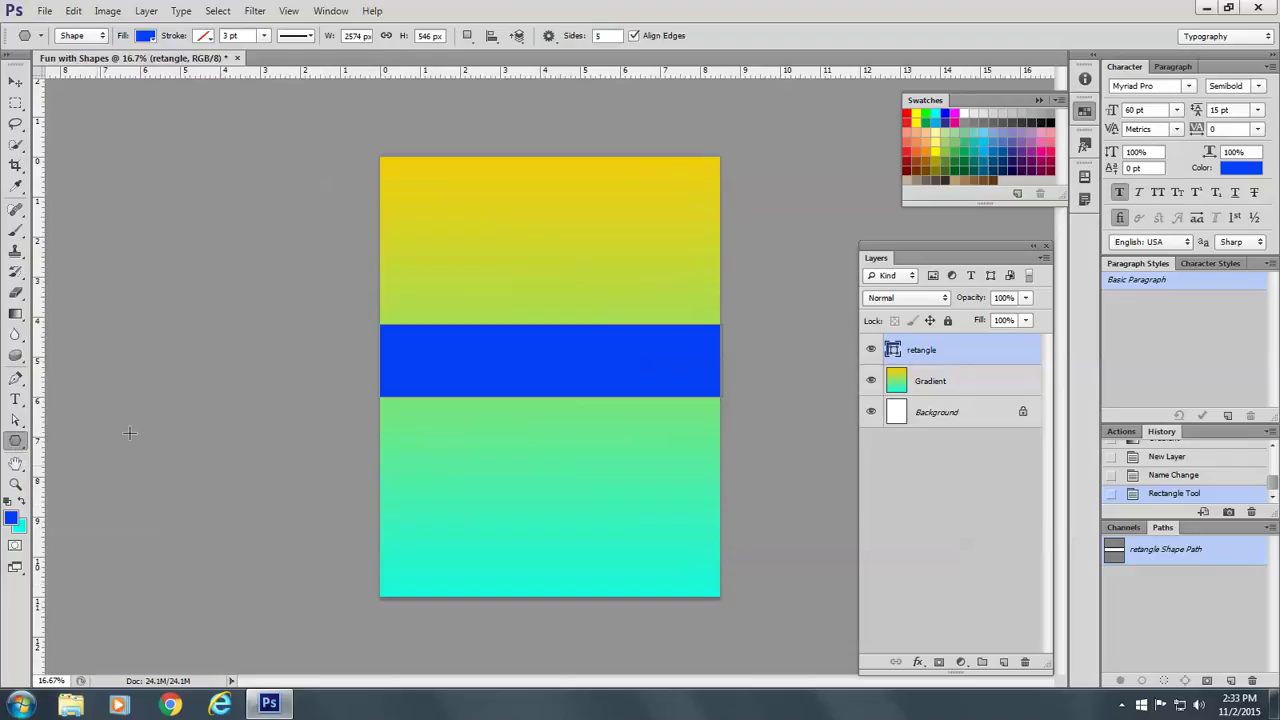
left_click(558, 42)
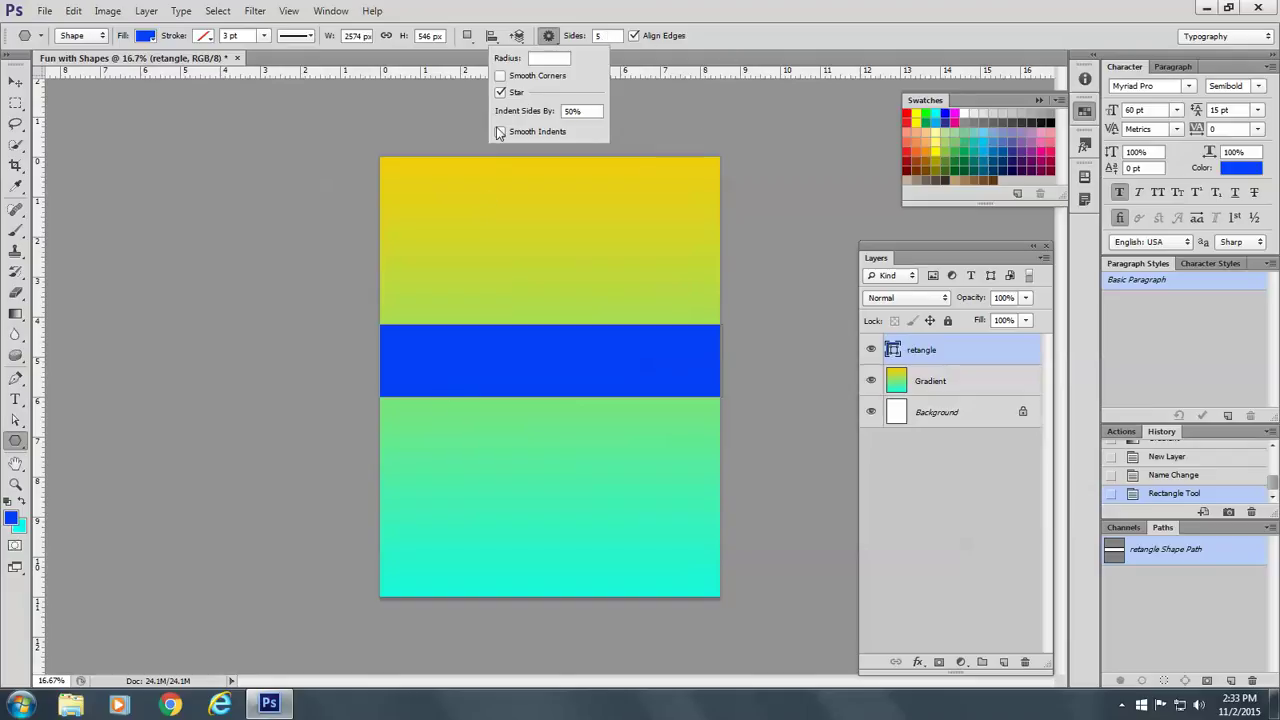
left_click(466, 36)
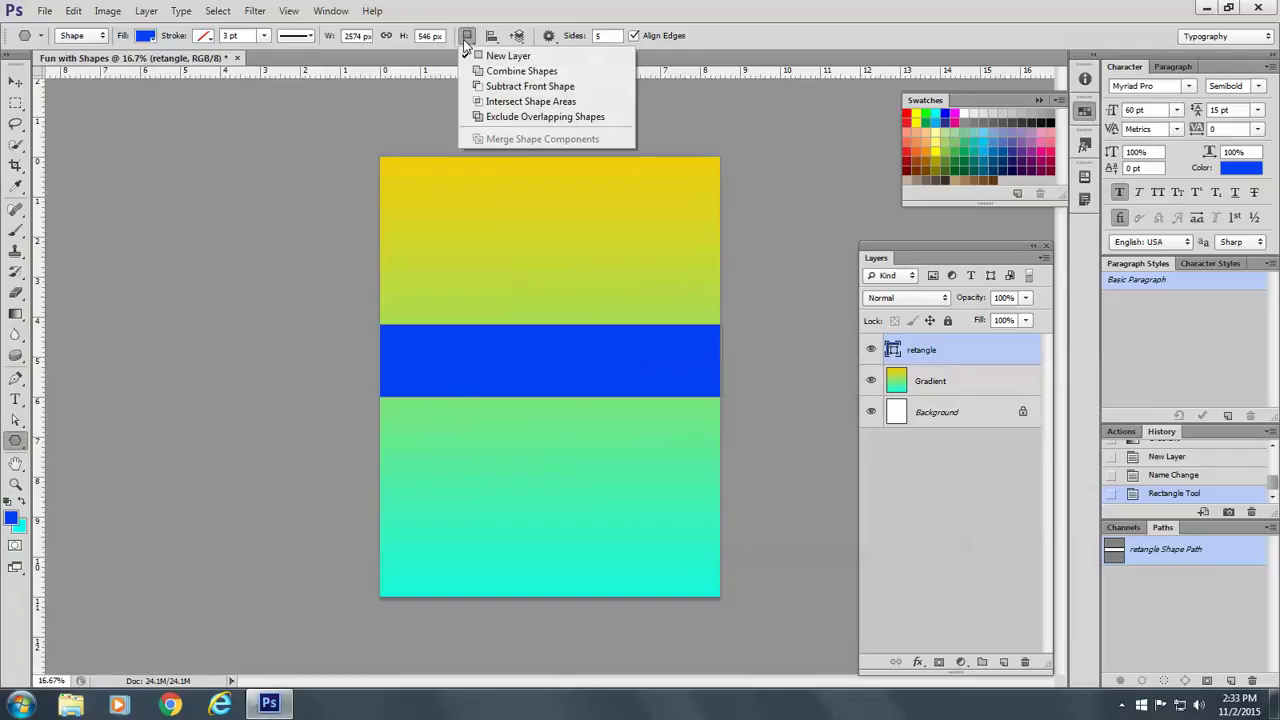
left_click(503, 88)
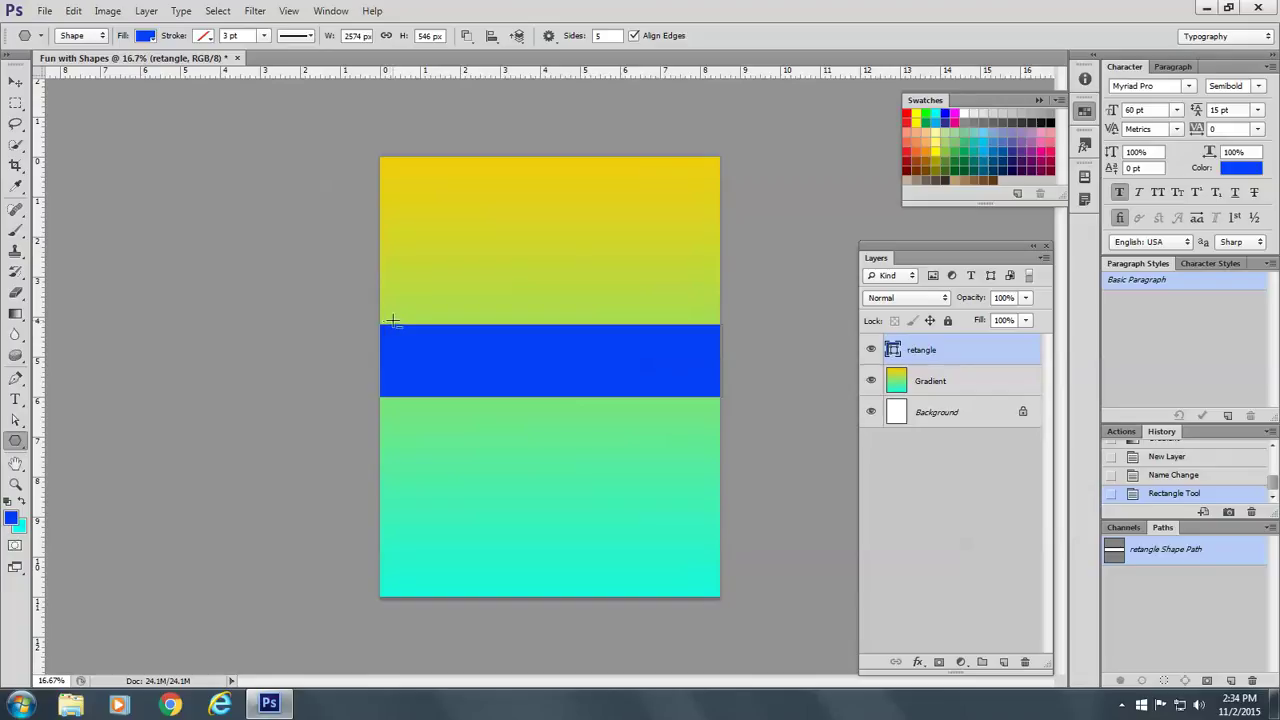
Cut five stars of varying sizes out of the blue band, then deselect to preview the holes.
left_click_drag(391, 318, 407, 338)
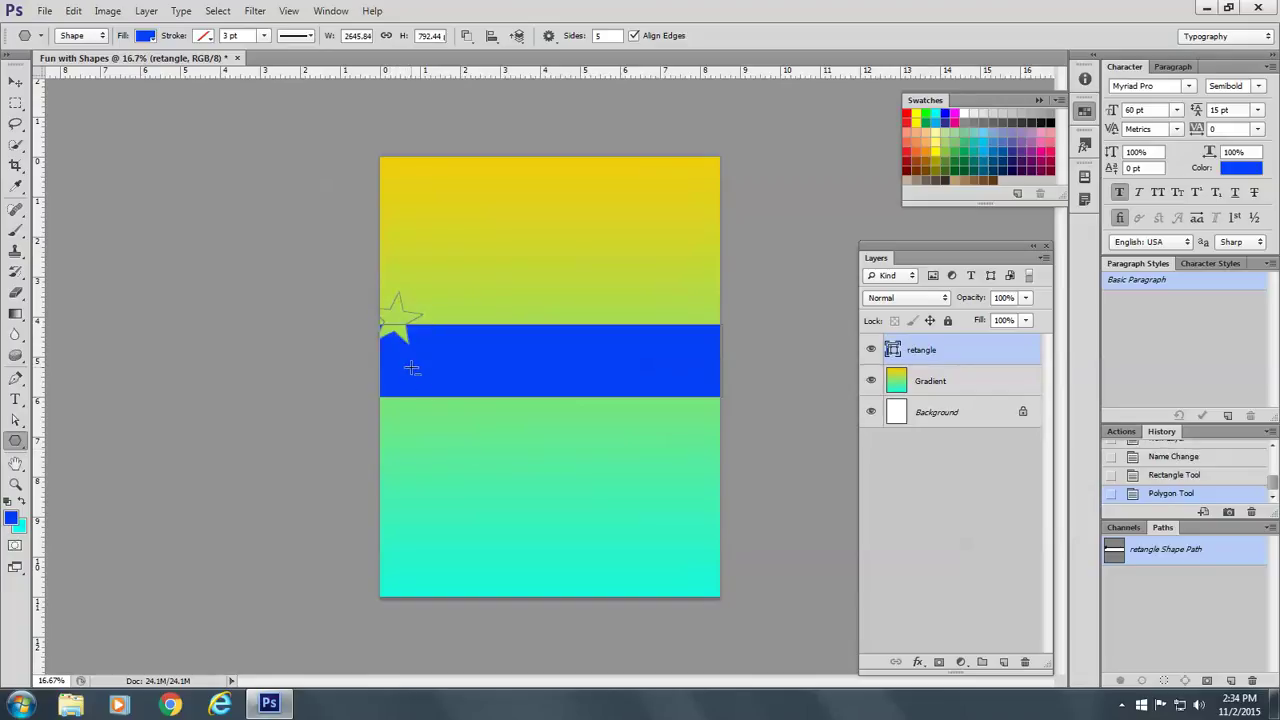
left_click_drag(405, 360, 449, 399)
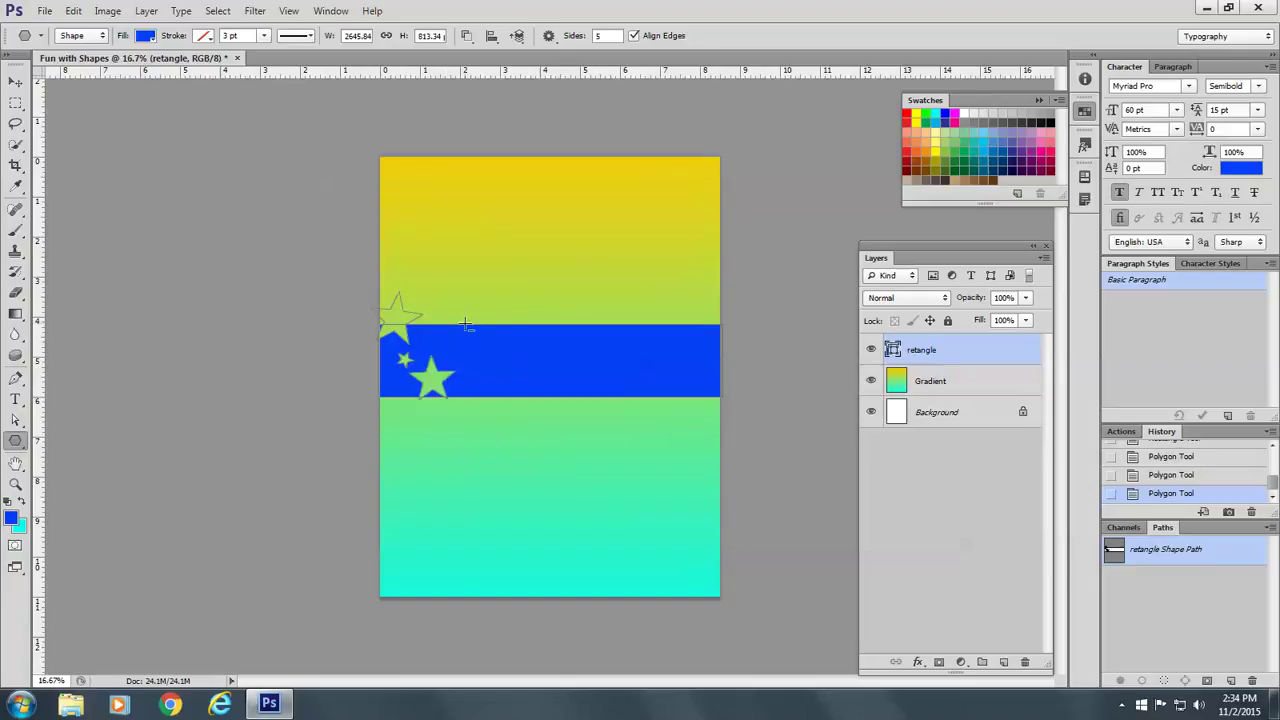
left_click_drag(460, 318, 589, 407)
left_click_drag(589, 289, 631, 327)
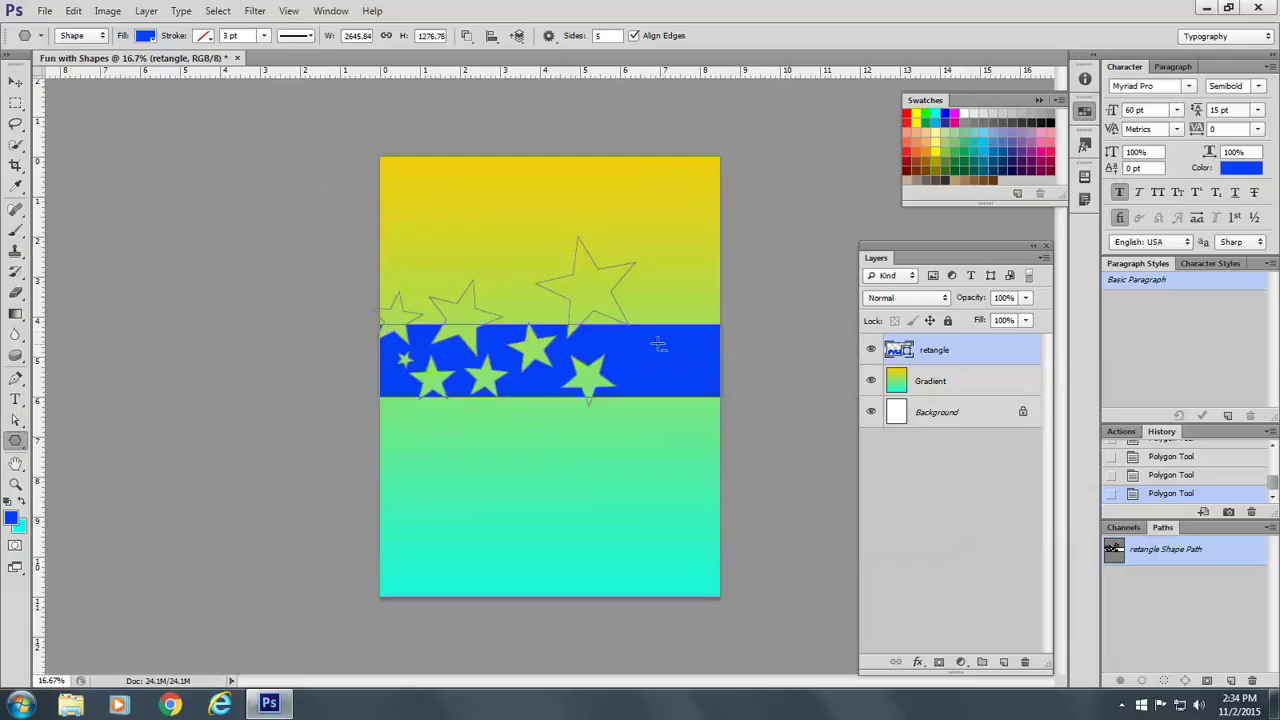
left_click_drag(662, 374, 715, 368)
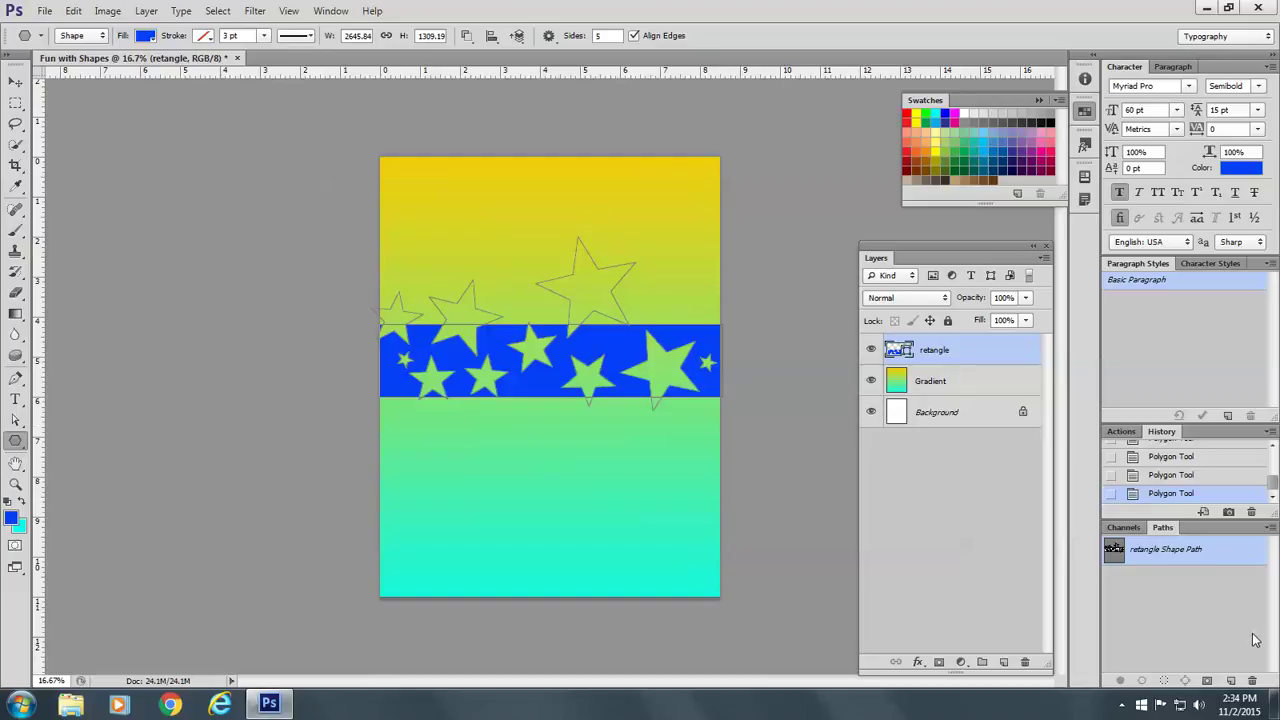
left_click(987, 504)
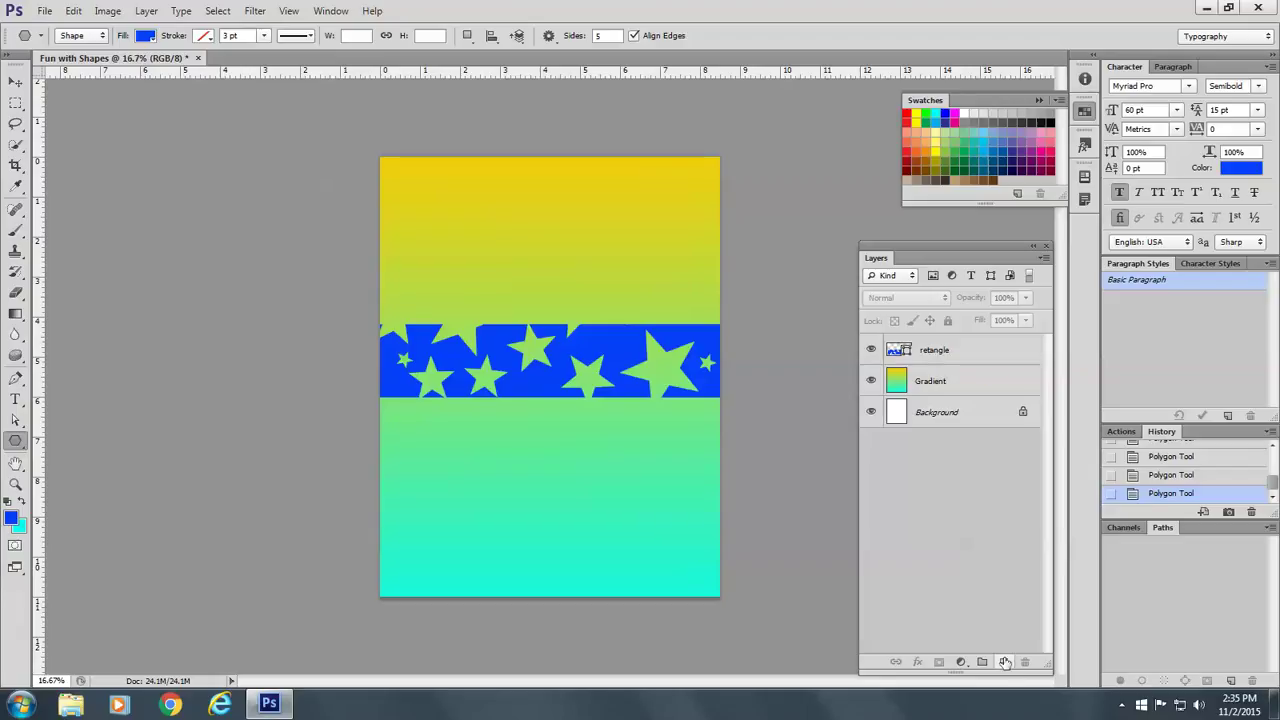
Add a centred, blue 60 pt Myriad Pro Semibold 'PHOTOSHOP' headline near the page top.
left_click(15, 398)
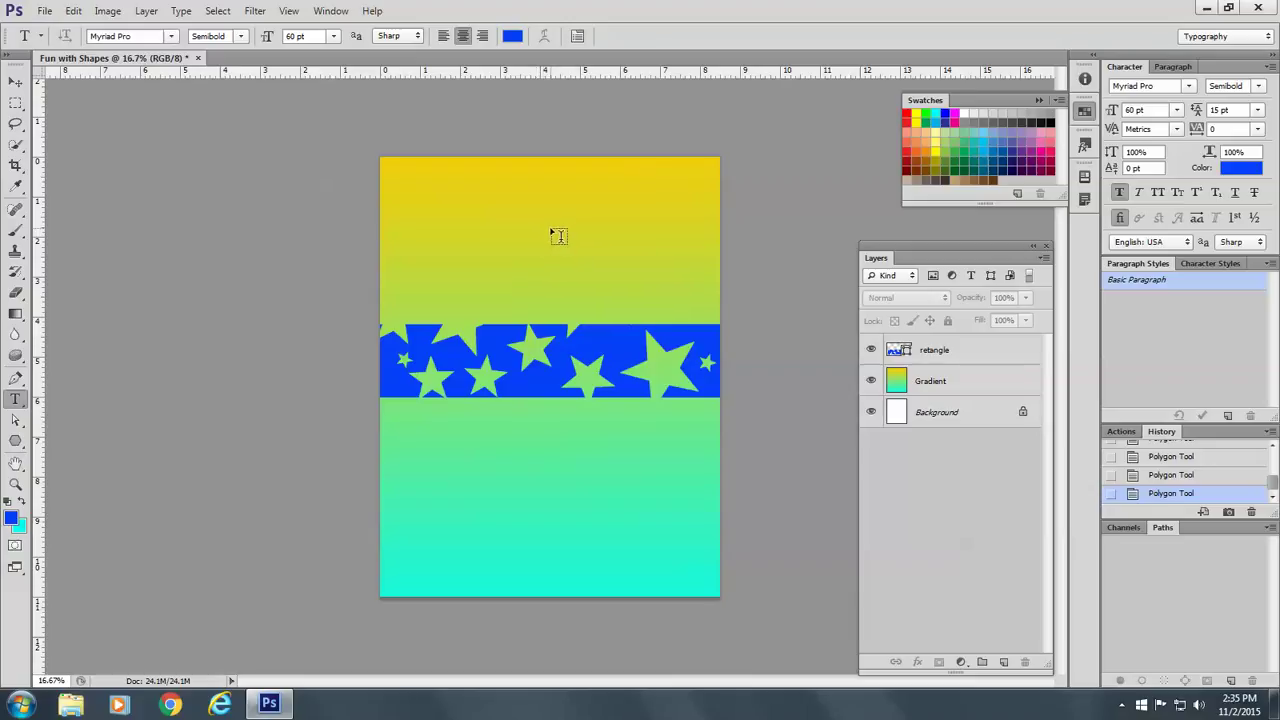
left_click(556, 235)
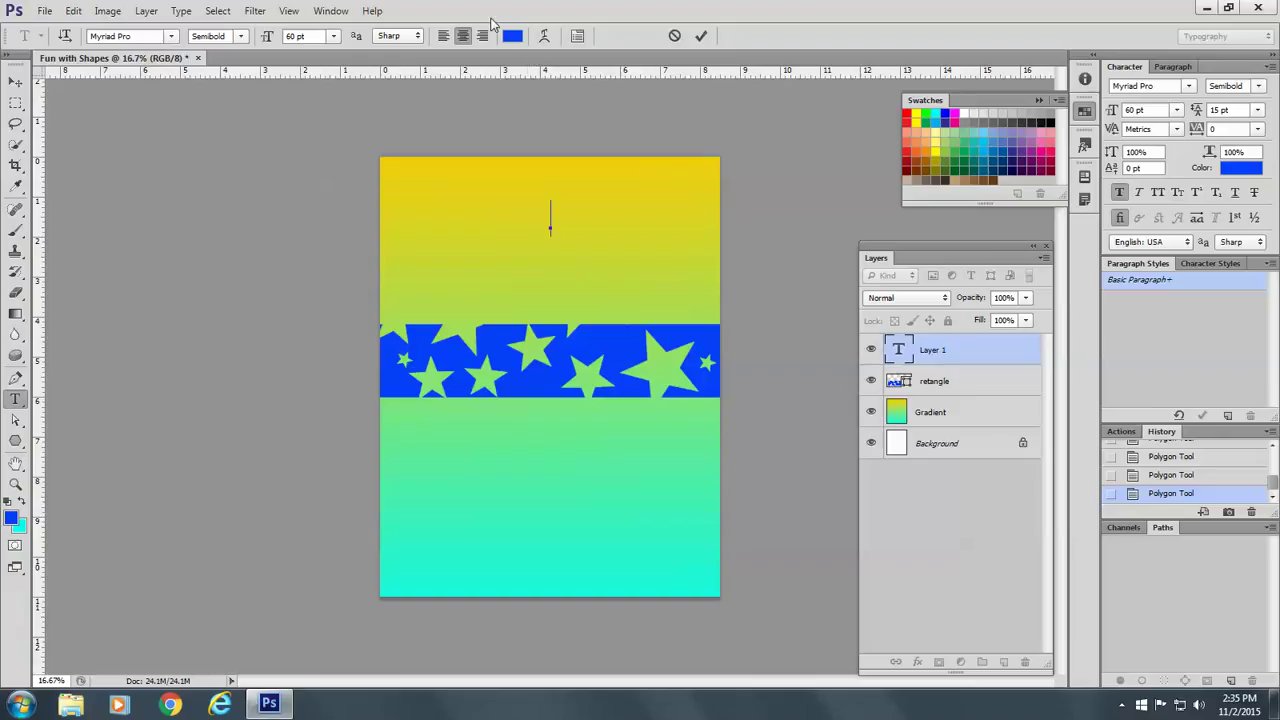
left_click(463, 36)
type("PHOTOSHOP")
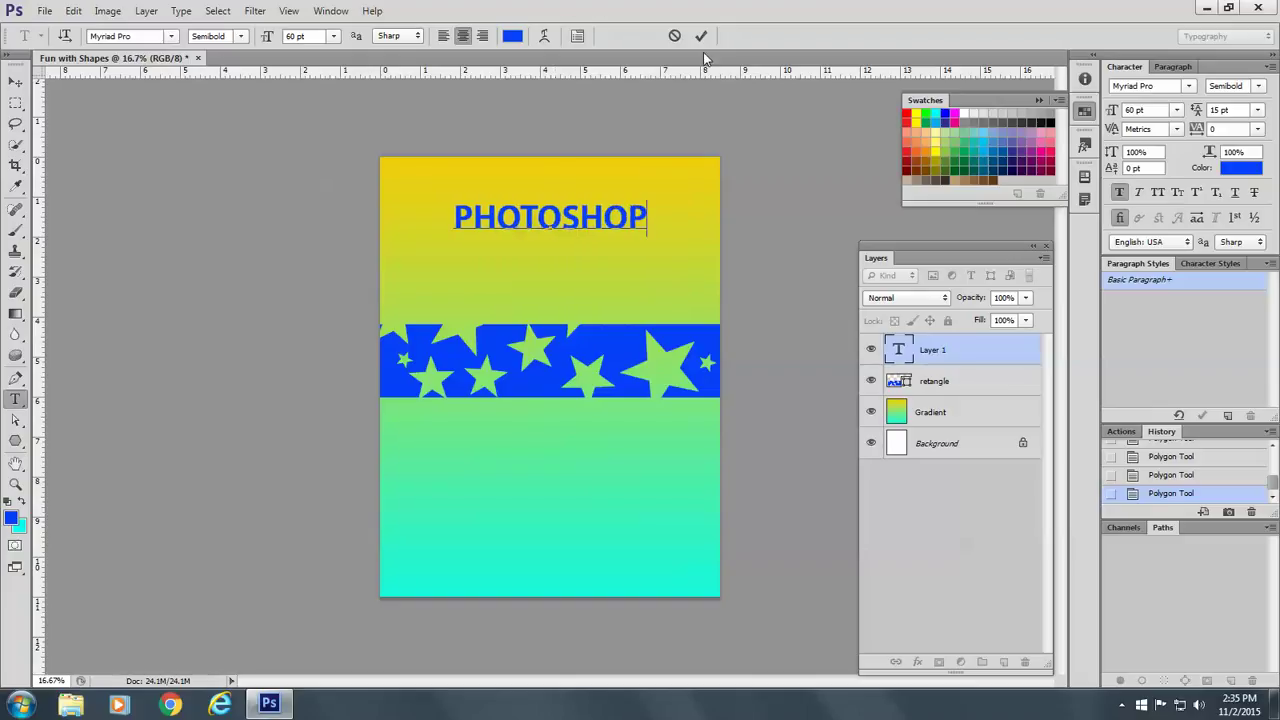
left_click(703, 36)
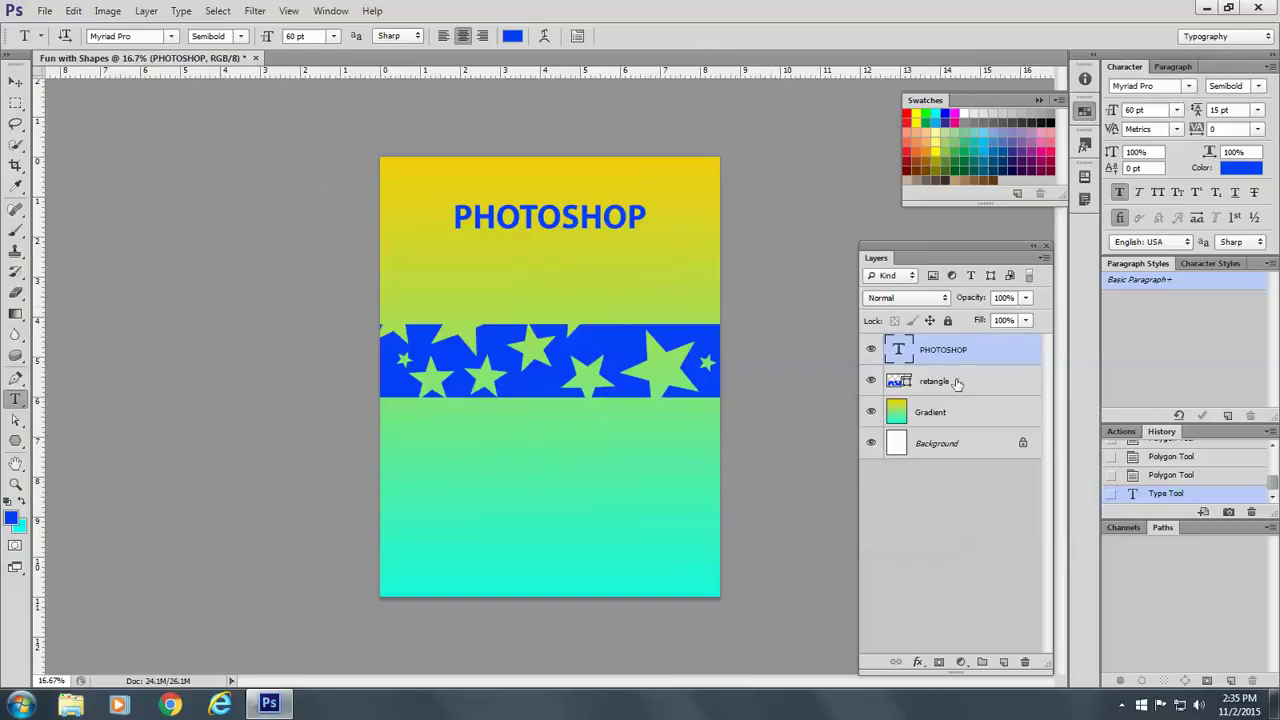
Apply a Smooth Inner Bevel & Emboss to the PHOTOSHOP title with 276% depth and 21 px size.
left_click(918, 663)
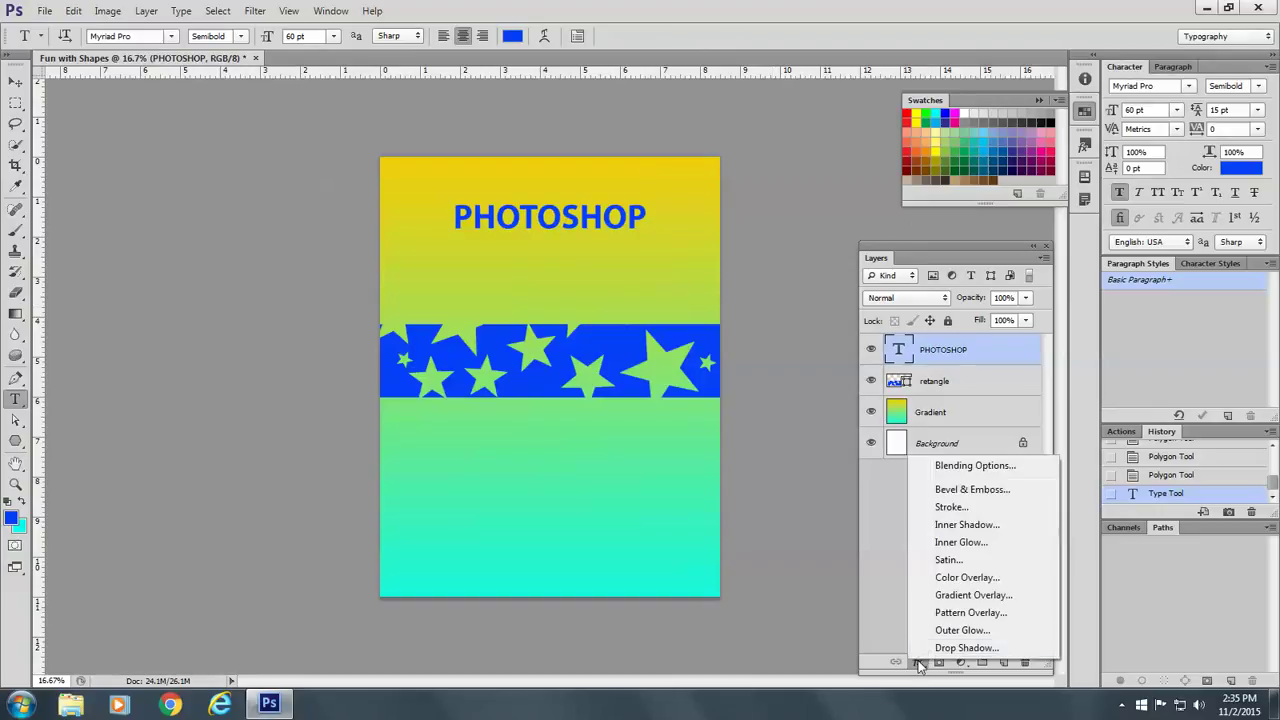
left_click(996, 497)
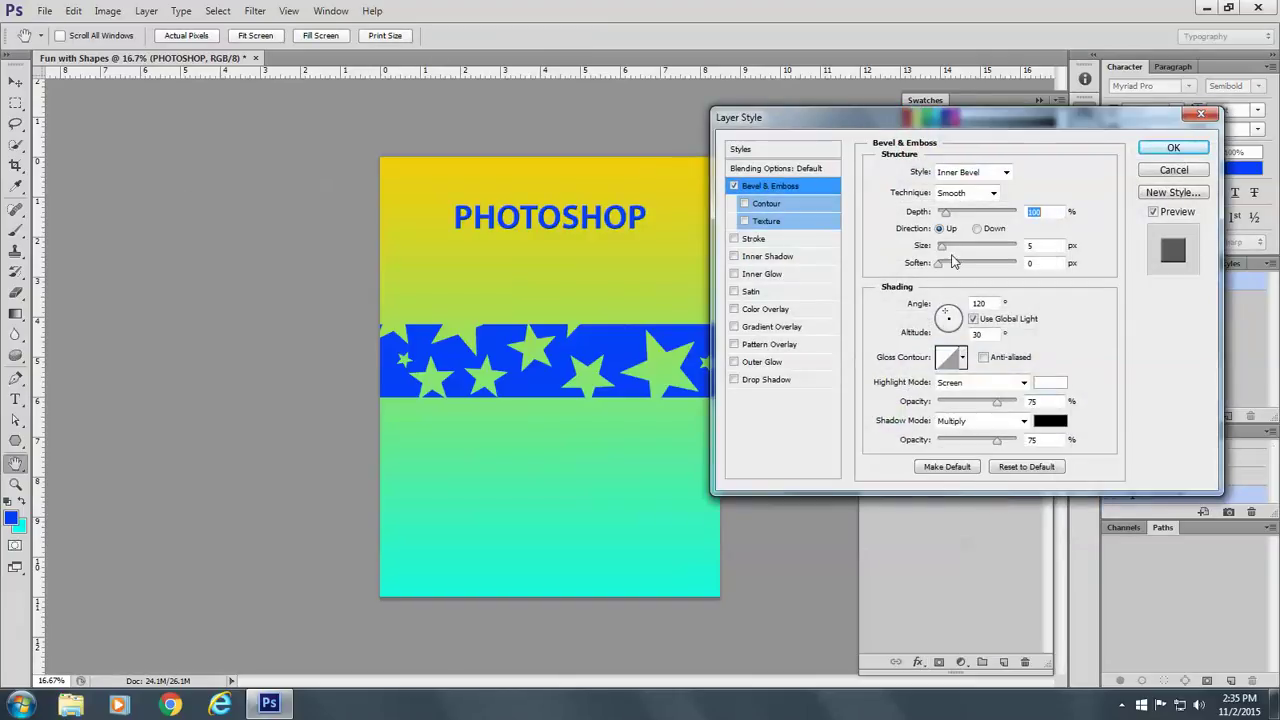
left_click_drag(949, 216, 960, 215)
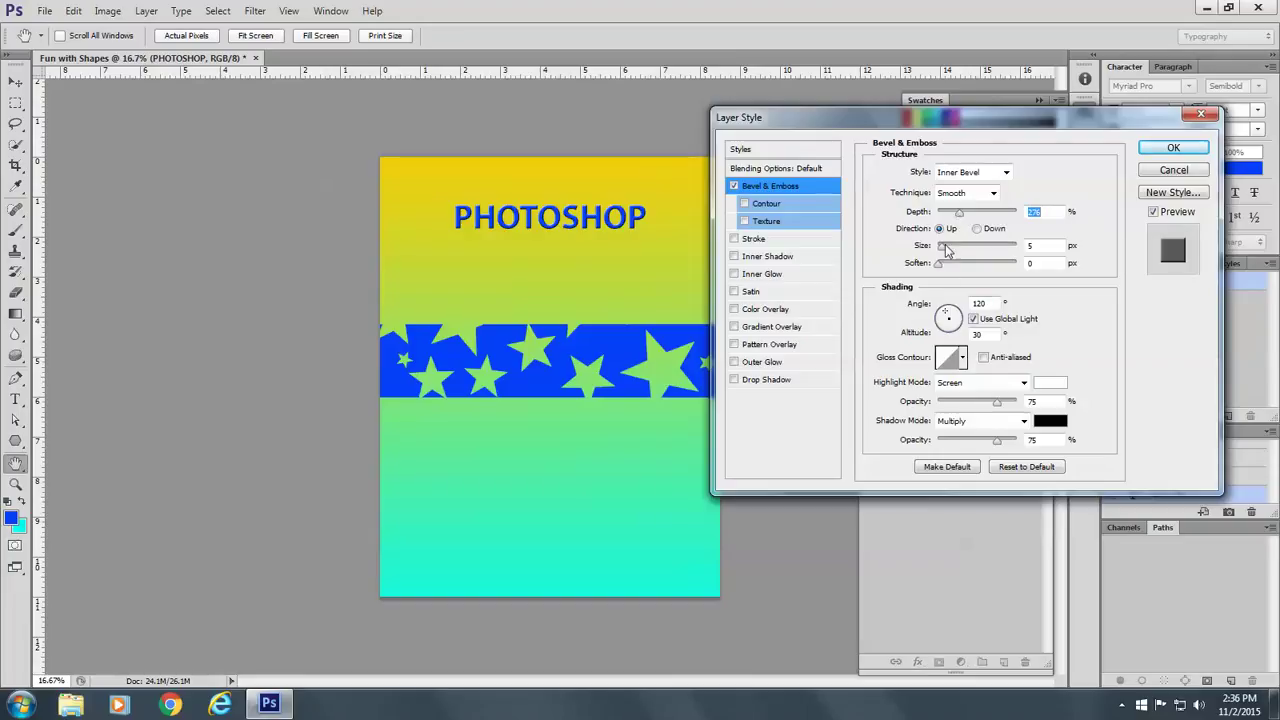
left_click_drag(942, 245, 950, 254)
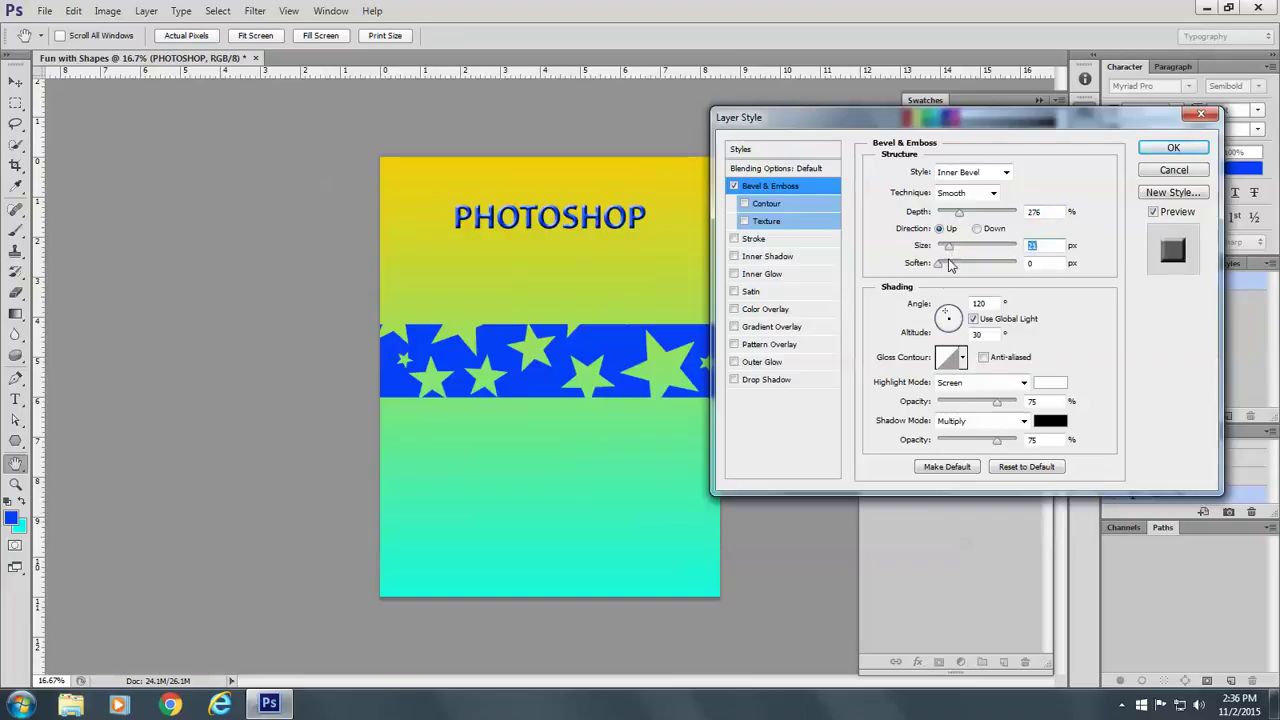
left_click(940, 266)
left_click(1169, 150)
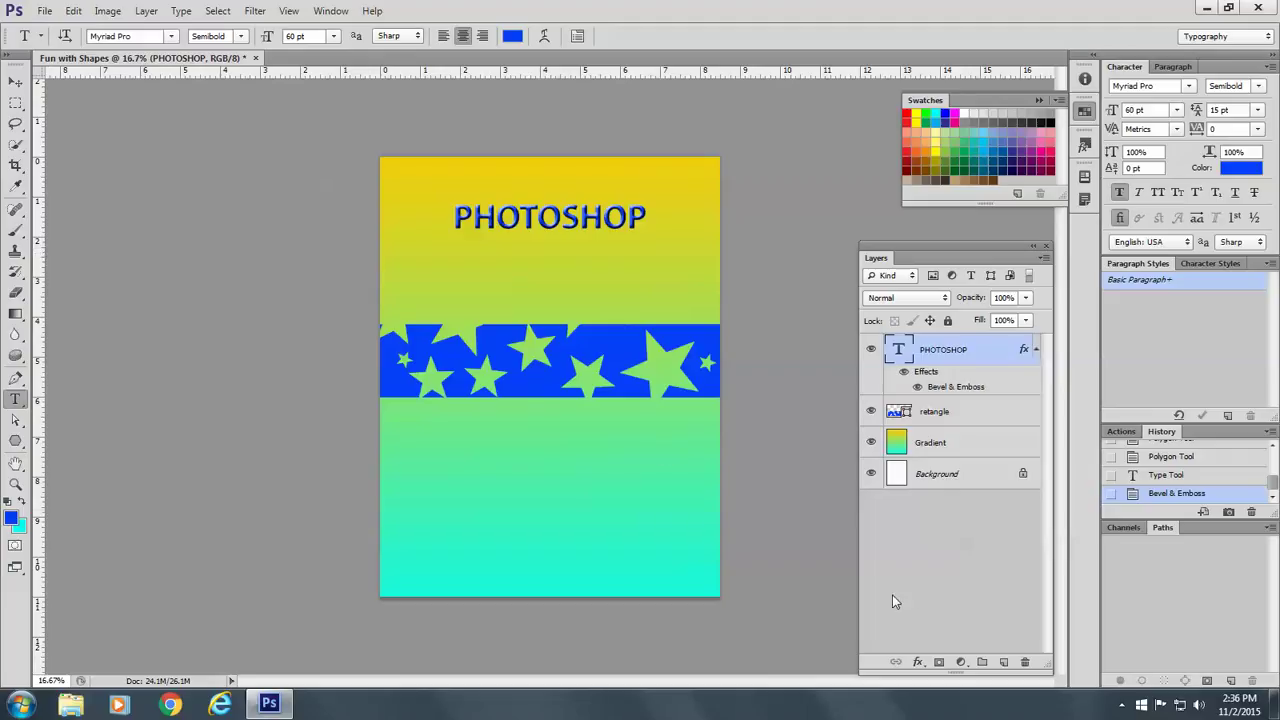
Make the Gradient layer active and set the foreground colour to orange (#f8ab07).
left_click(966, 594)
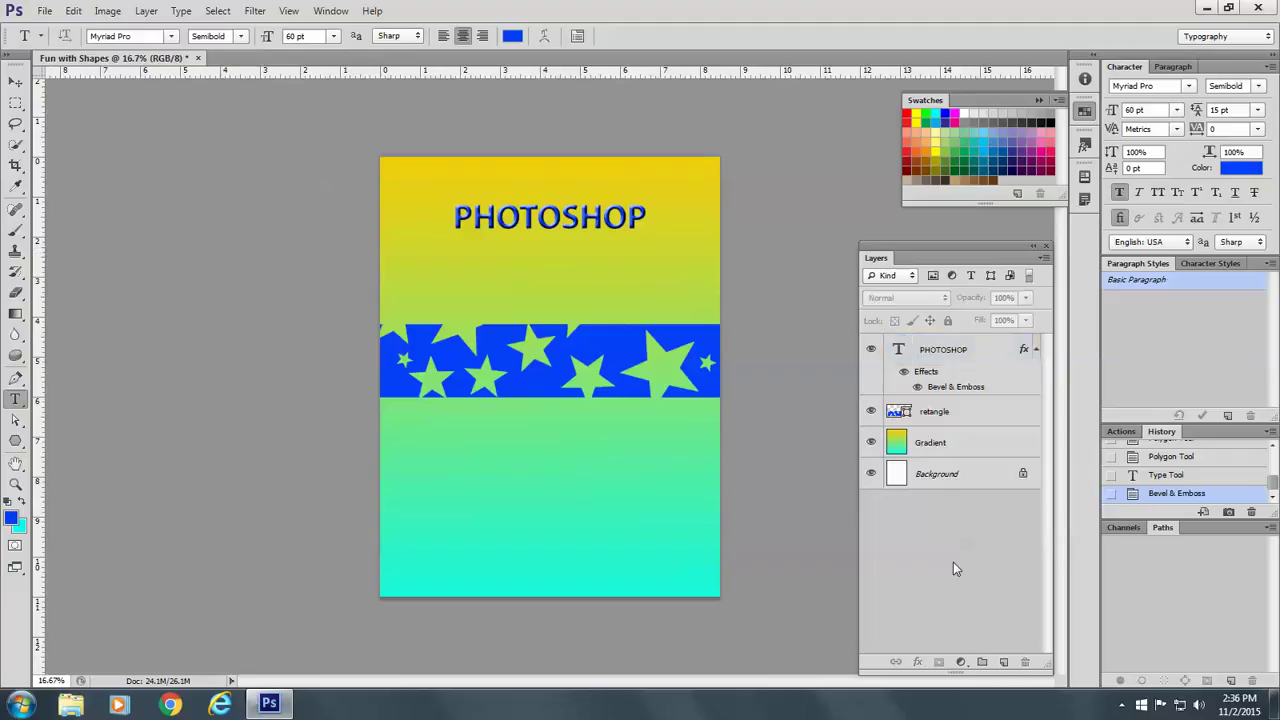
left_click(931, 450)
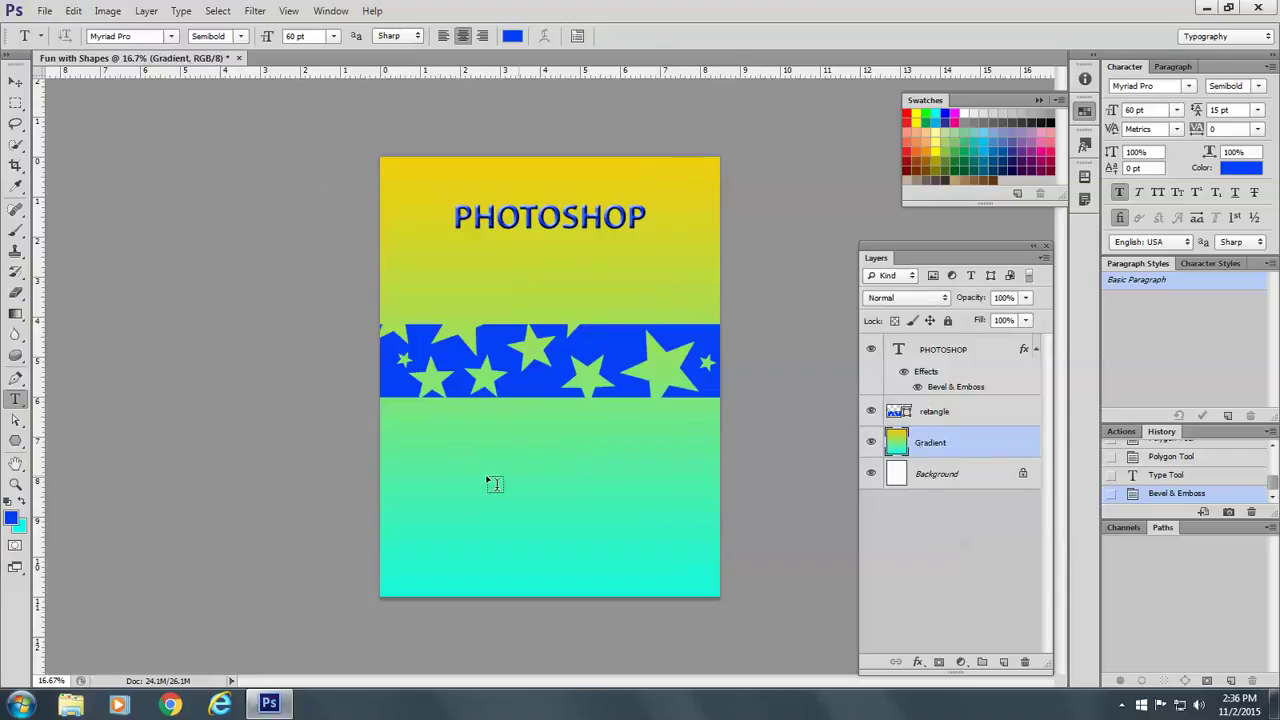
left_click(10, 520)
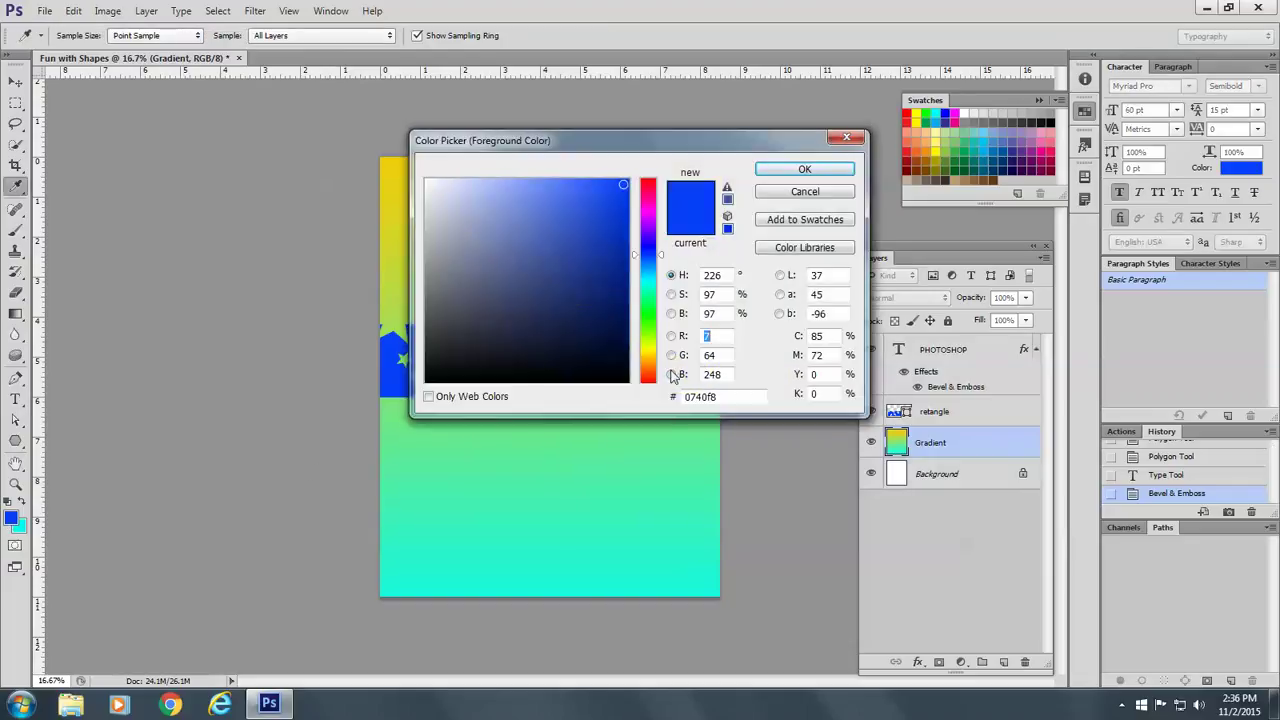
left_click(646, 362)
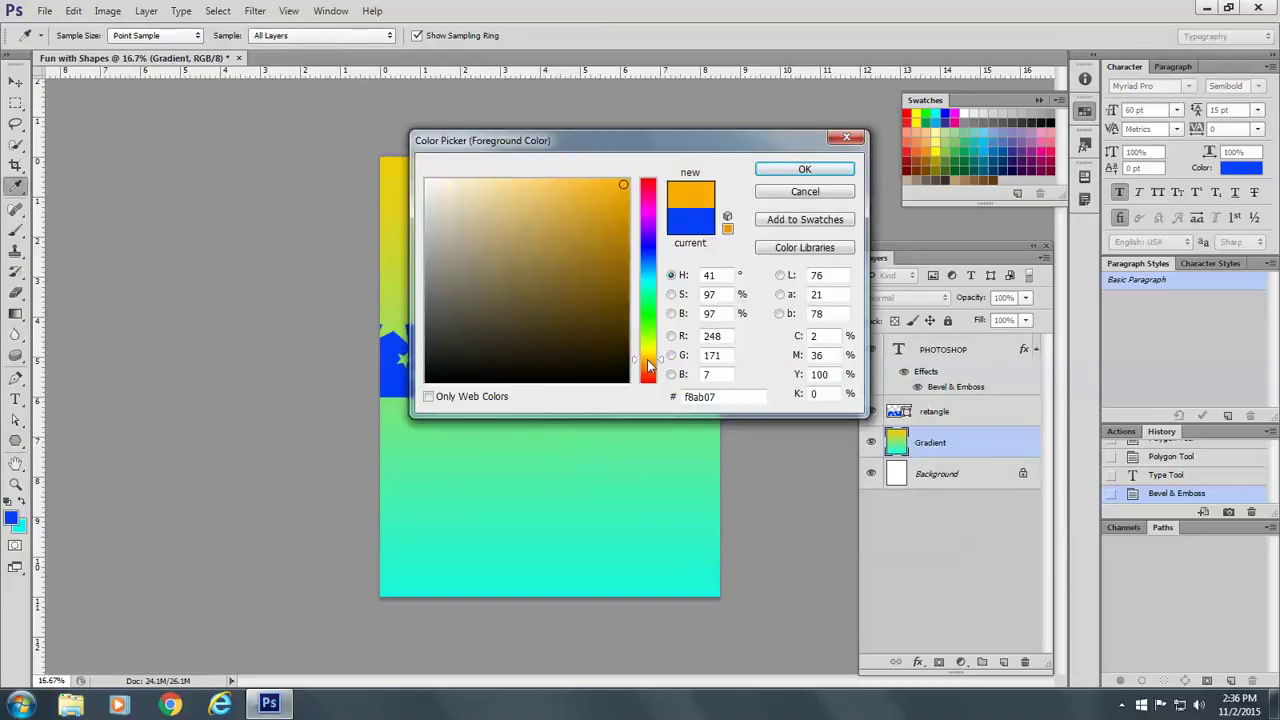
left_click(806, 170)
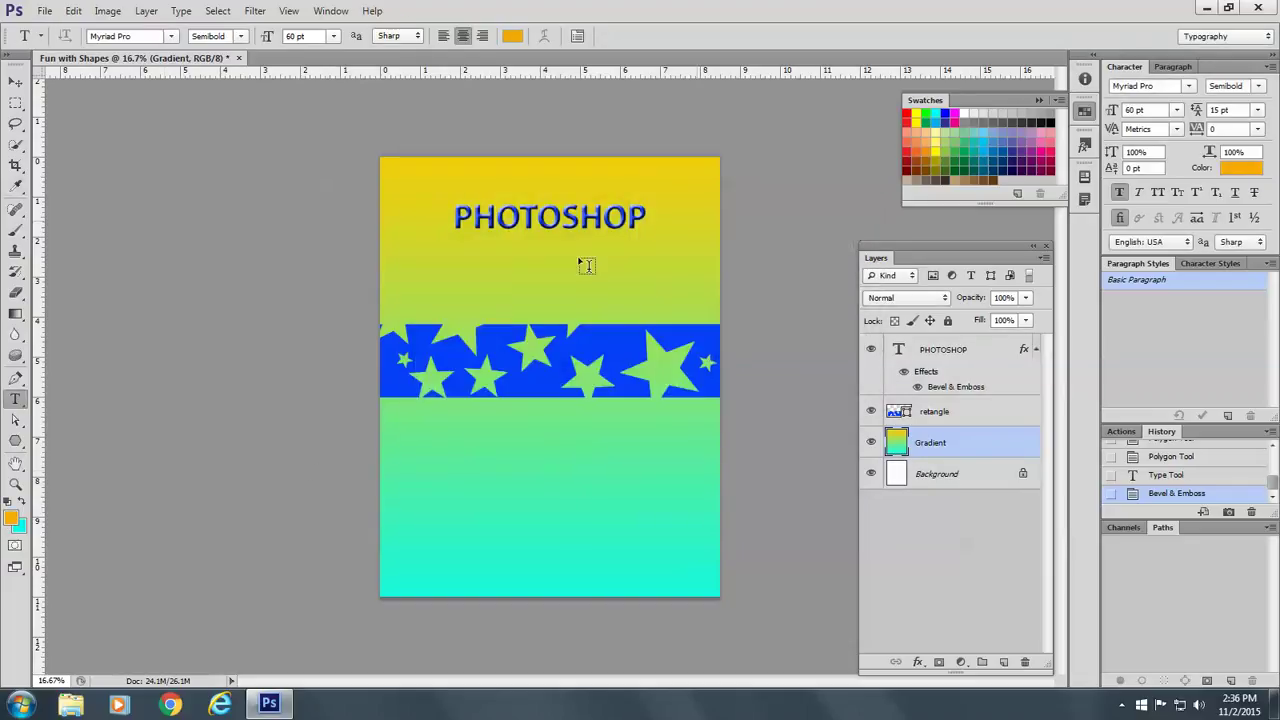
Set the background colour to red (#fb2407).
left_click(22, 528)
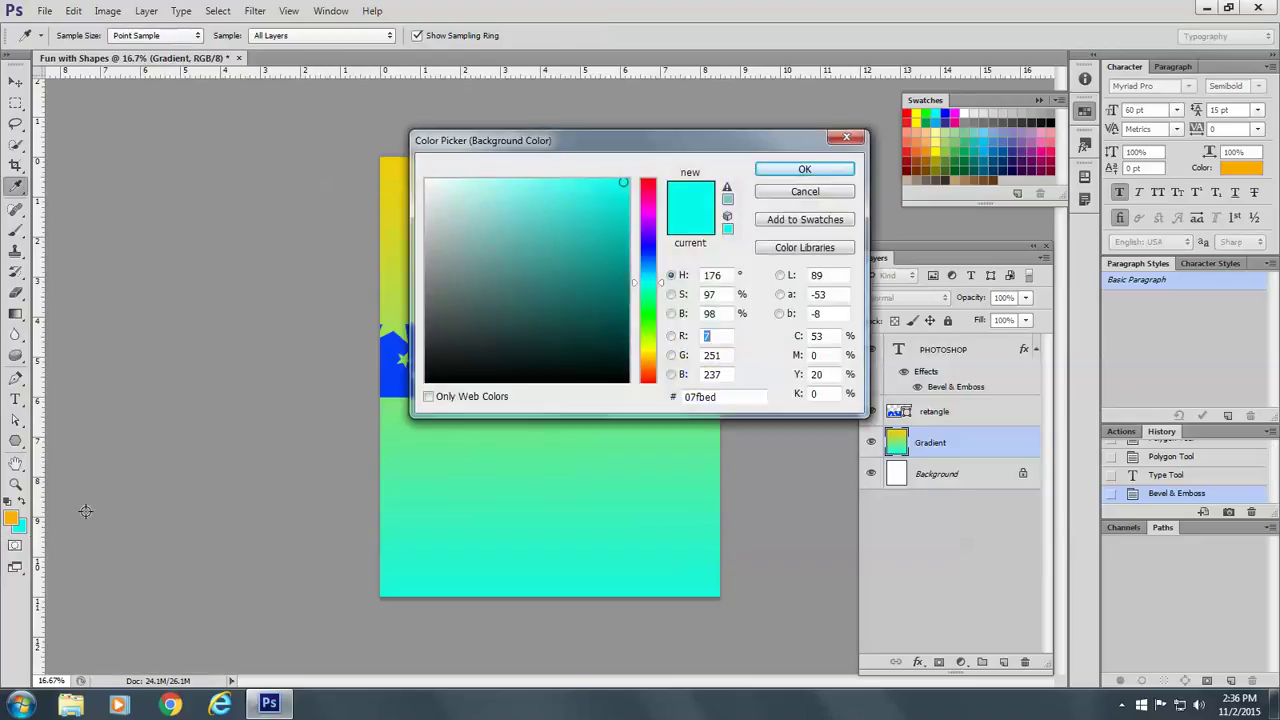
left_click(648, 378)
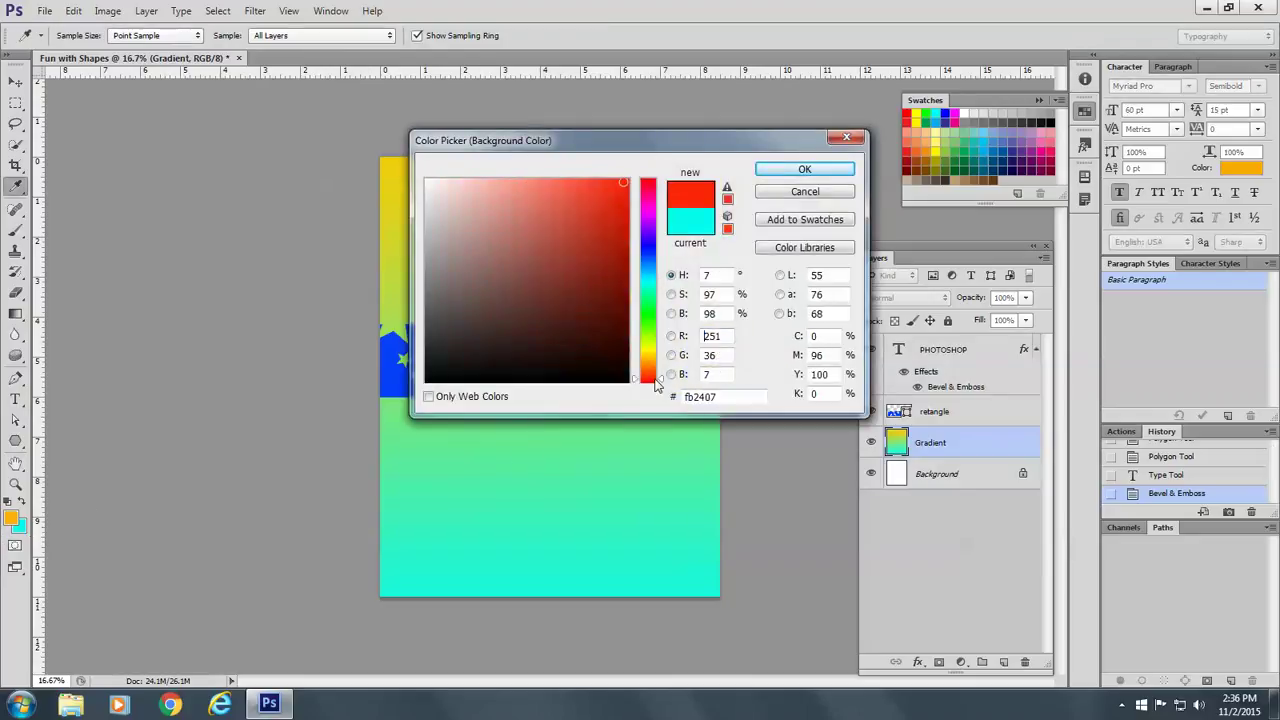
left_click(800, 172)
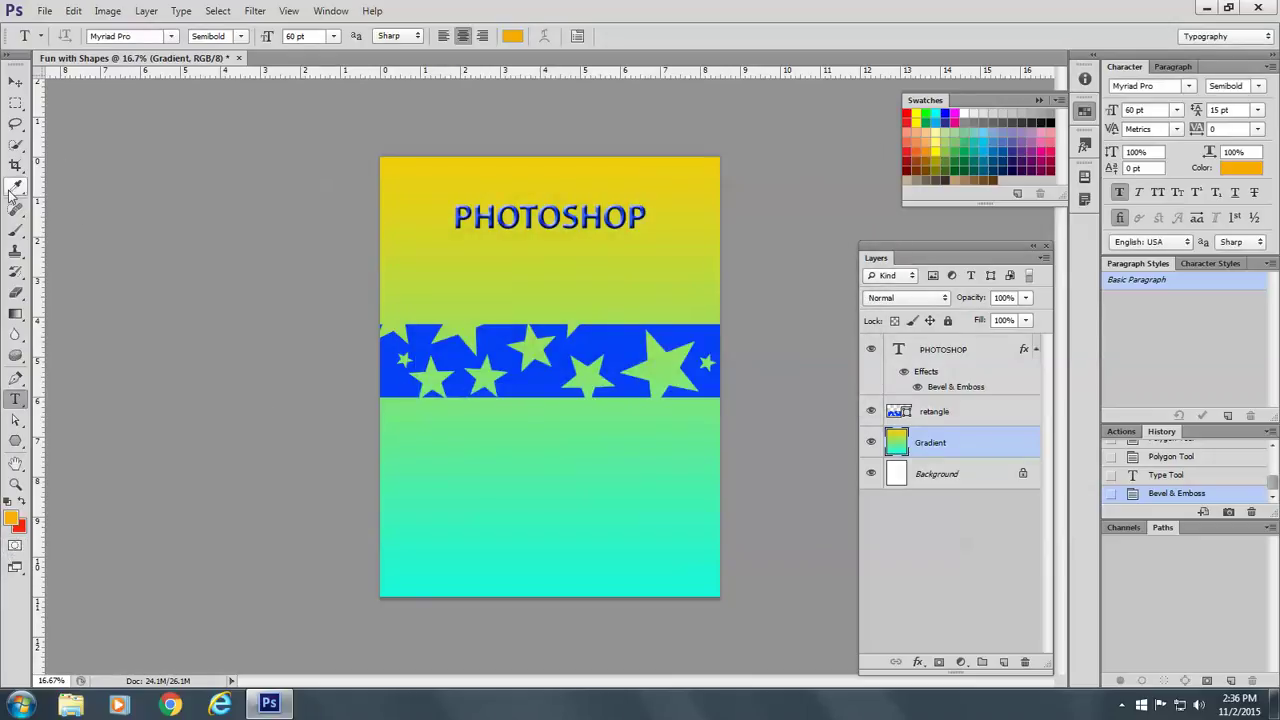
Set up the Brush tool with the 74 px scattered star brush at 100% opacity.
left_click(21, 232)
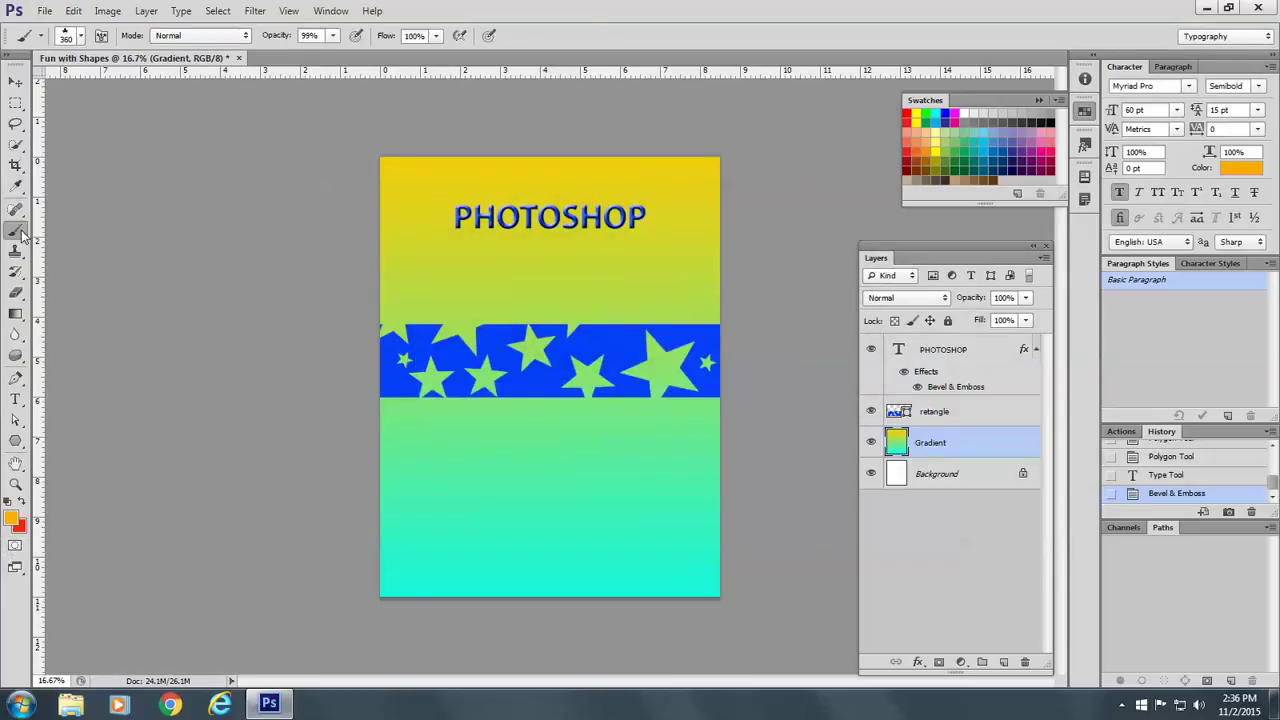
left_click(81, 37)
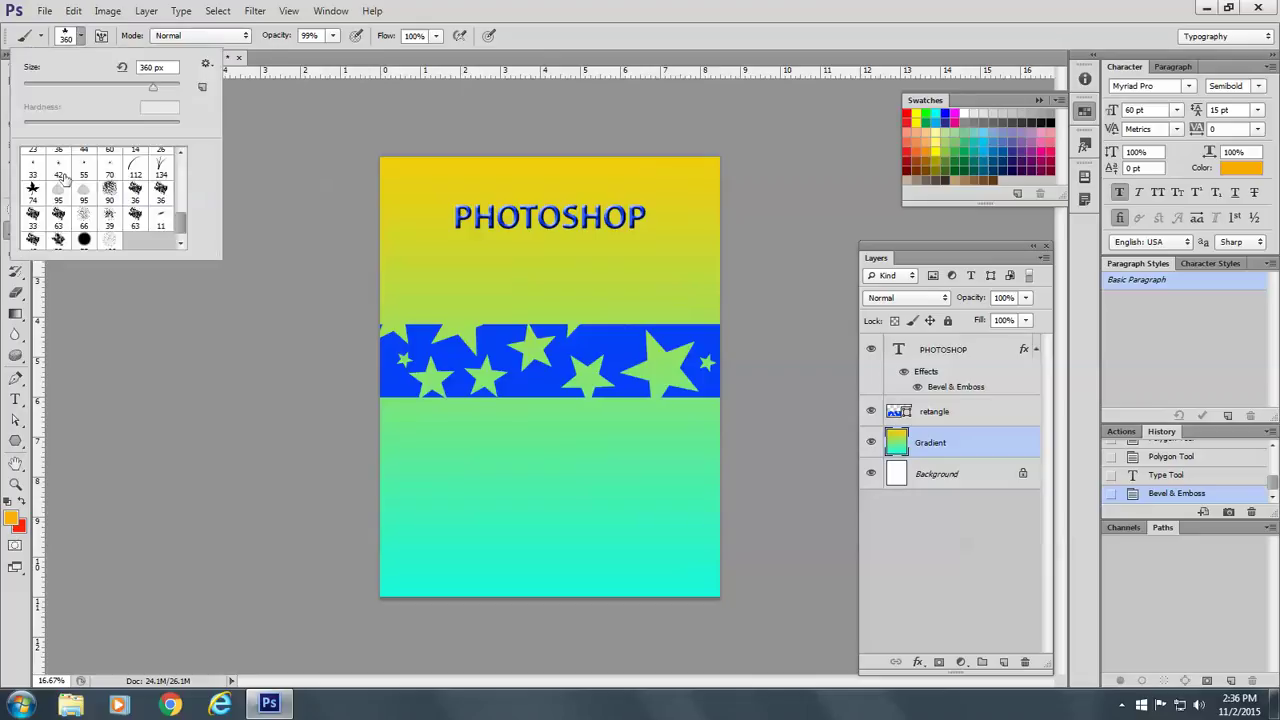
left_click(33, 195)
left_click(335, 36)
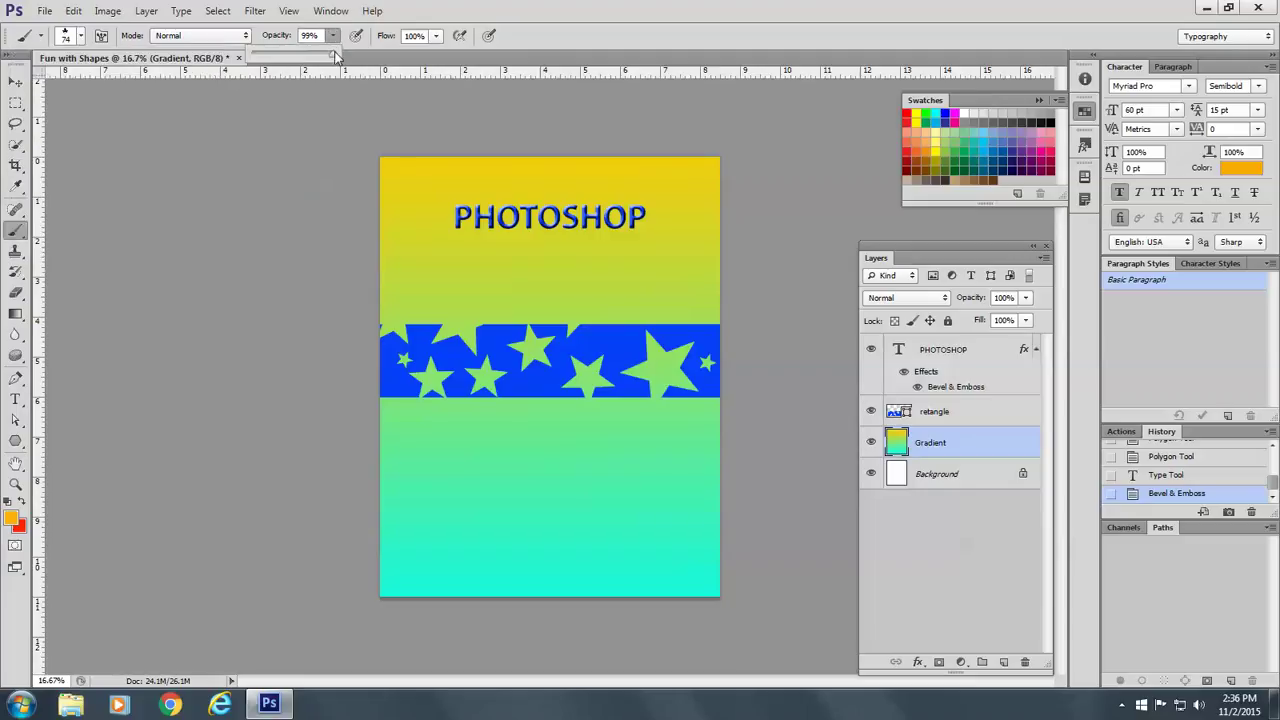
left_click_drag(334, 54, 362, 64)
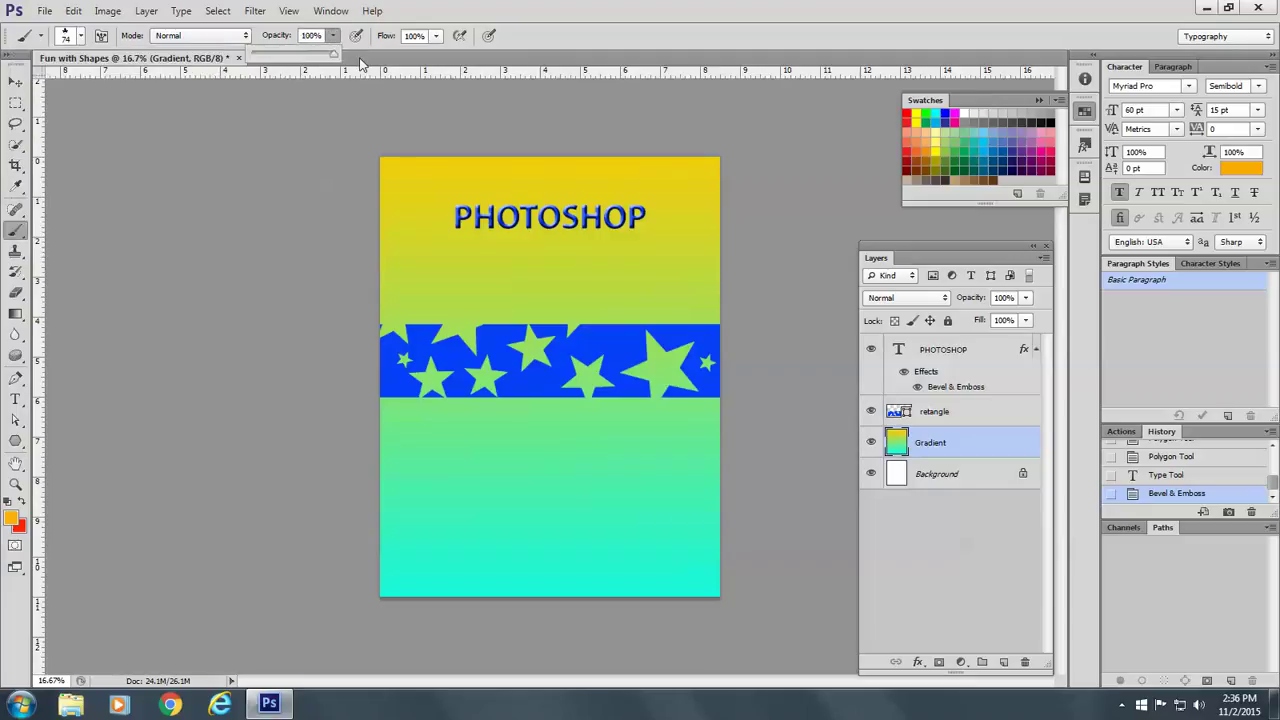
left_click(427, 204)
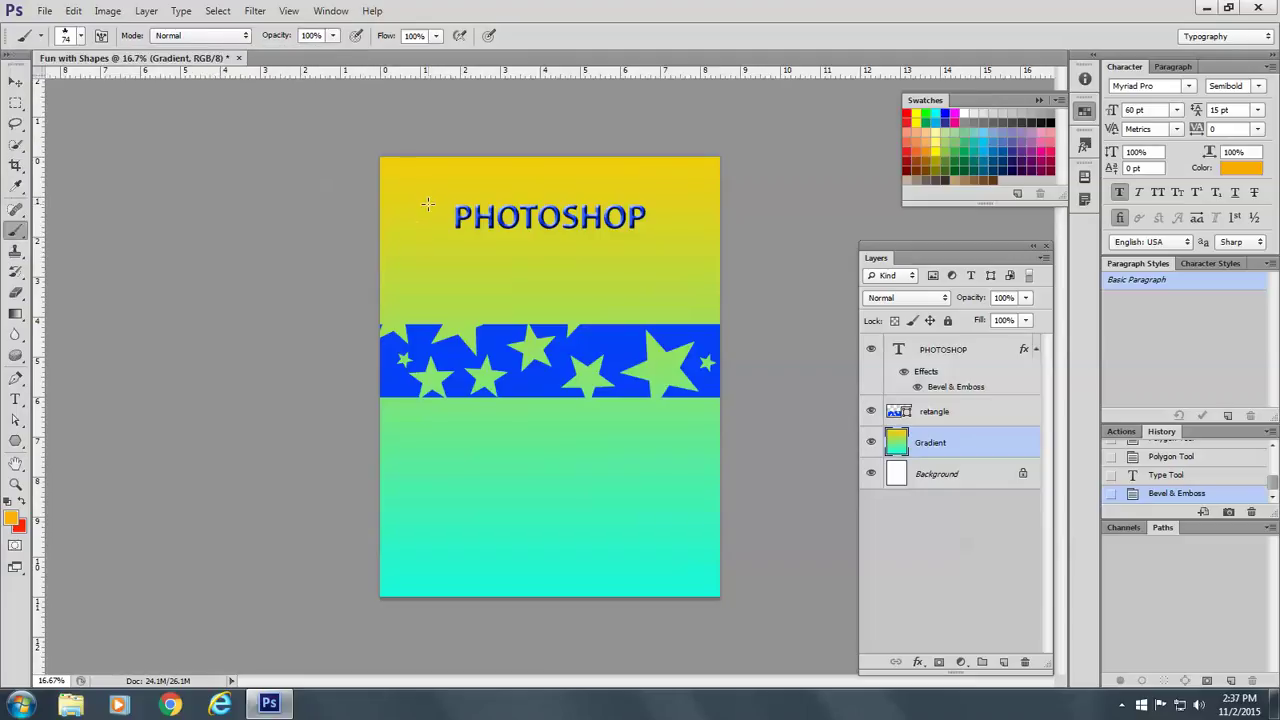
Paint an S-shaped leaf trail from beside the title down the page, then enlarge the brush to 187 px.
mouse_move(424, 198)
left_mouse_down()
mouse_move(425, 250)
mouse_move(455, 278)
mouse_move(560, 310)
mouse_move(588, 336)
mouse_move(655, 476)
mouse_move(630, 530)
mouse_move(586, 565)
mouse_move(512, 545)
left_mouse_up()
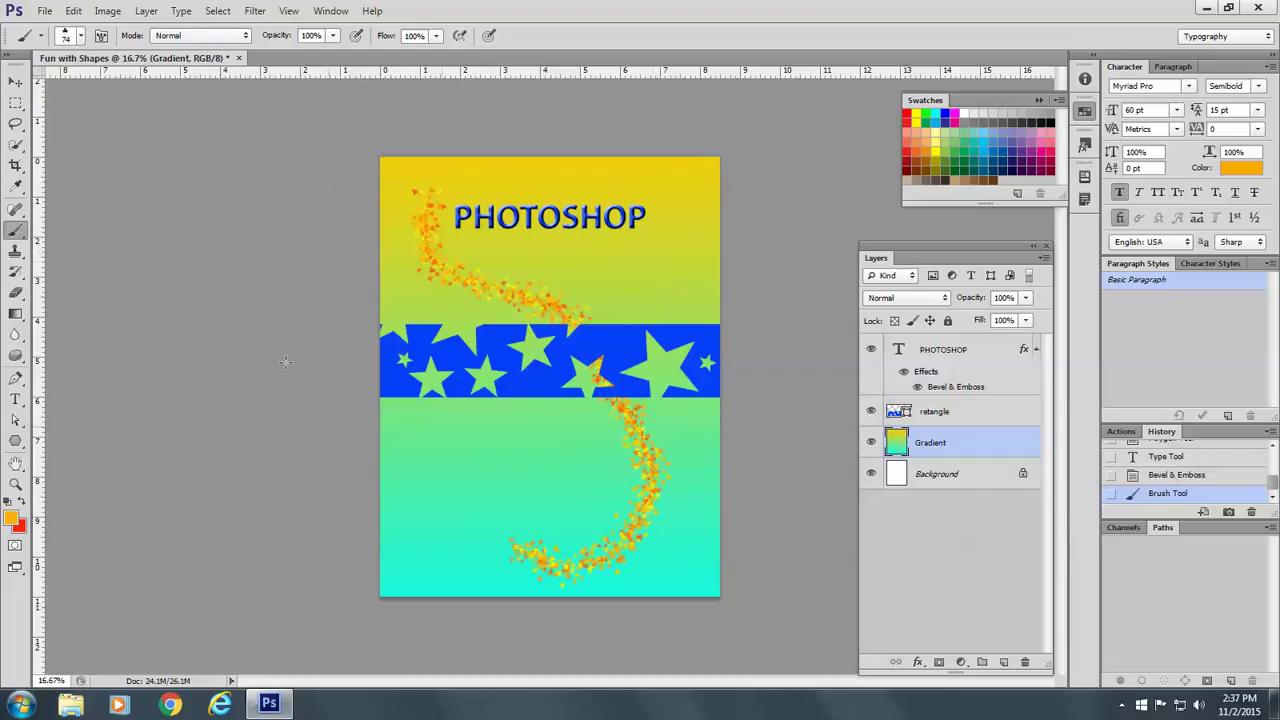
left_click(80, 37)
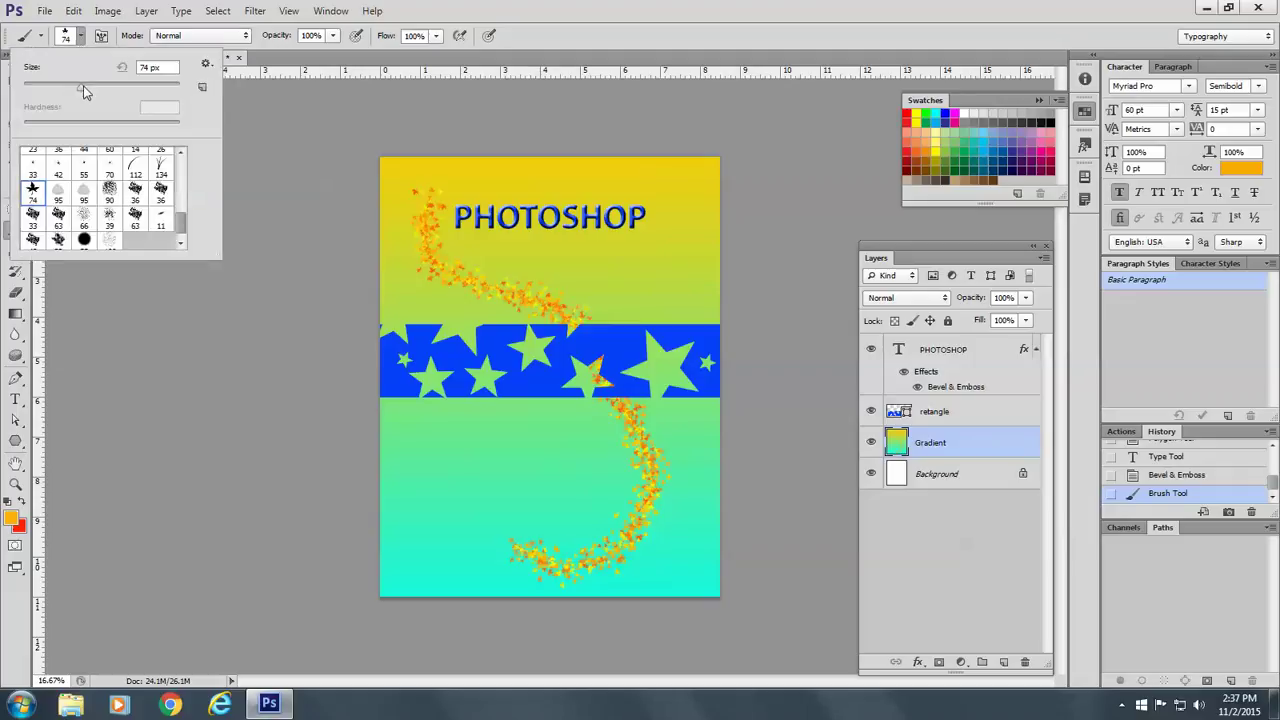
left_click_drag(84, 92, 138, 88)
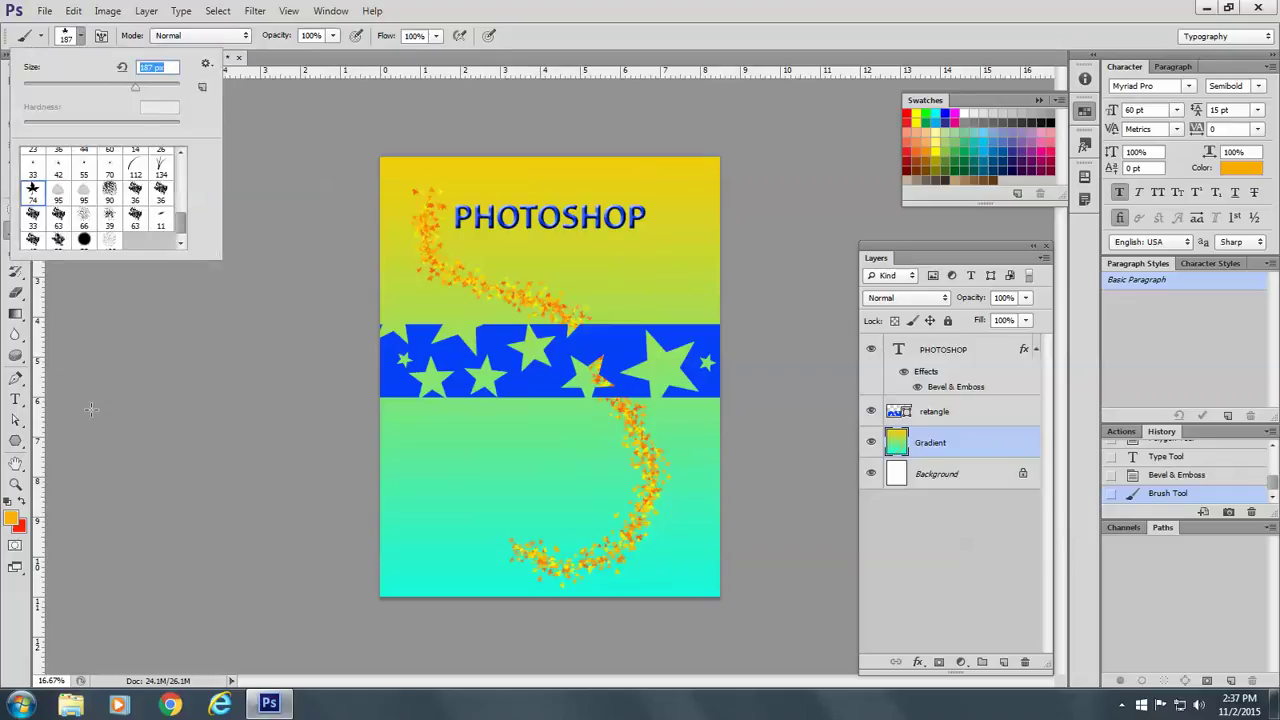
Set the background colour to green (#52fb07) and paint a wider leaf trail across the blue band.
left_click(17, 528)
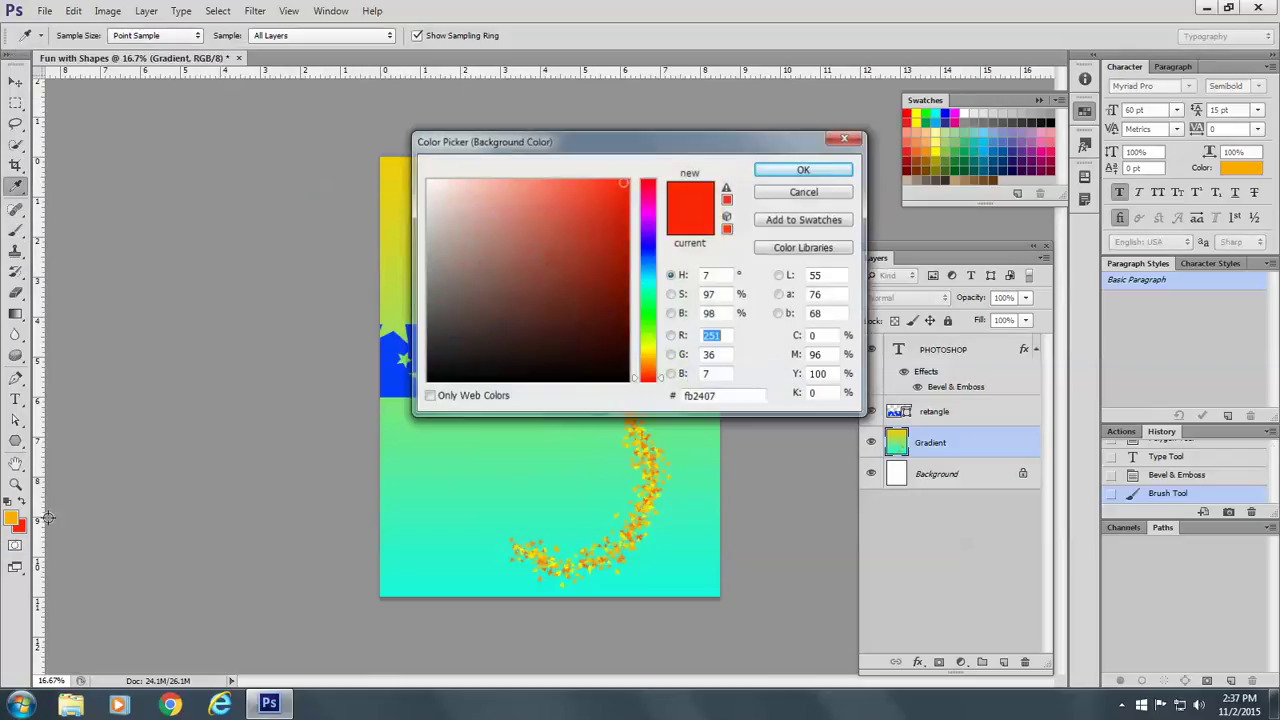
left_click(655, 320)
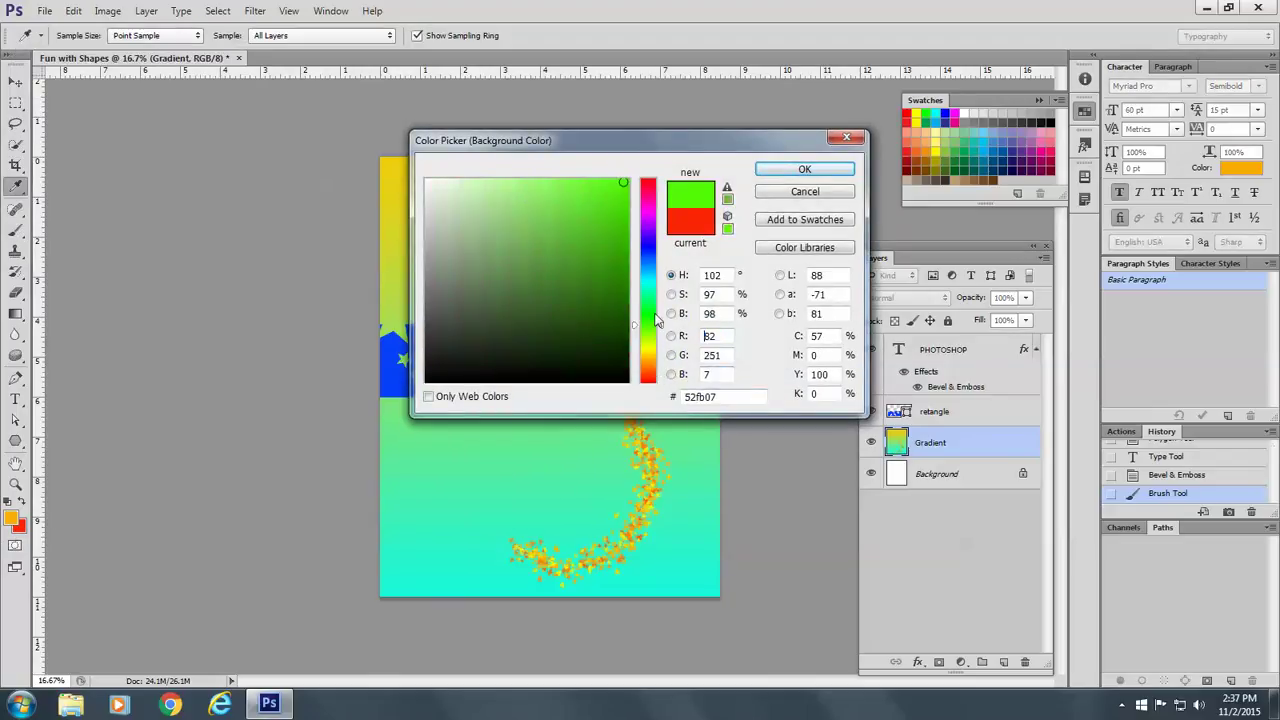
left_click(780, 172)
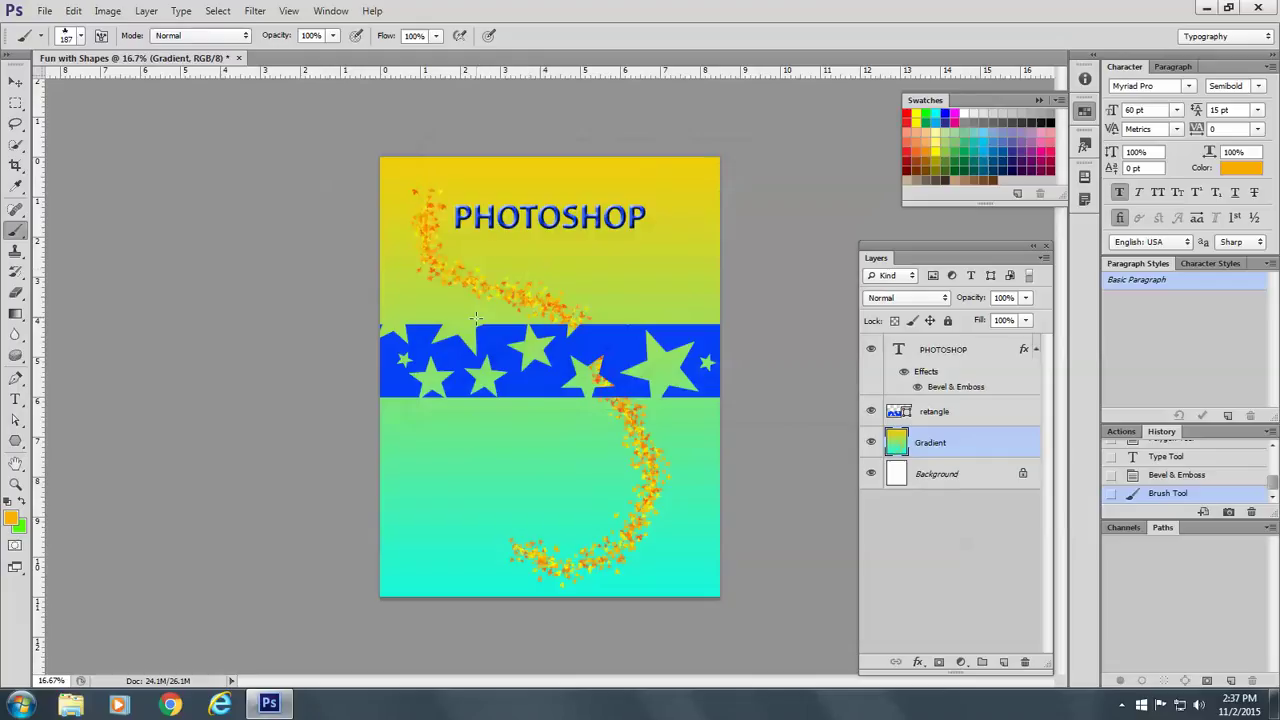
mouse_move(408, 265)
left_mouse_down()
mouse_move(425, 295)
mouse_move(537, 355)
mouse_move(578, 484)
mouse_move(545, 520)
mouse_move(445, 535)
left_mouse_up()
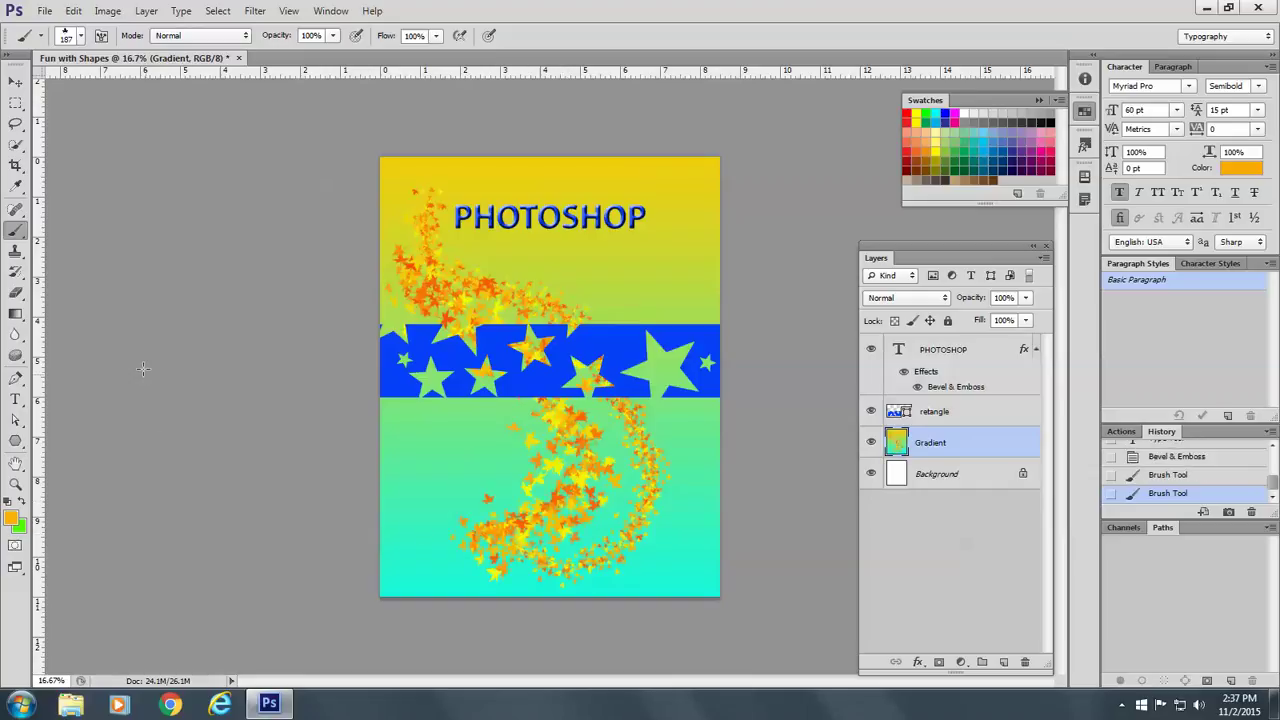